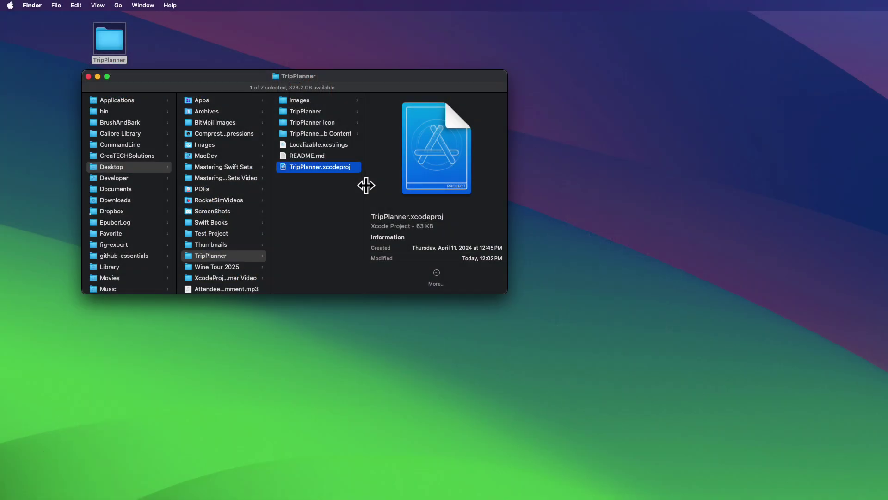
Step: Right-size the third Finder column so the full TripPlanner Web Content name is readable
right_click(366, 186)
left_click(405, 190)
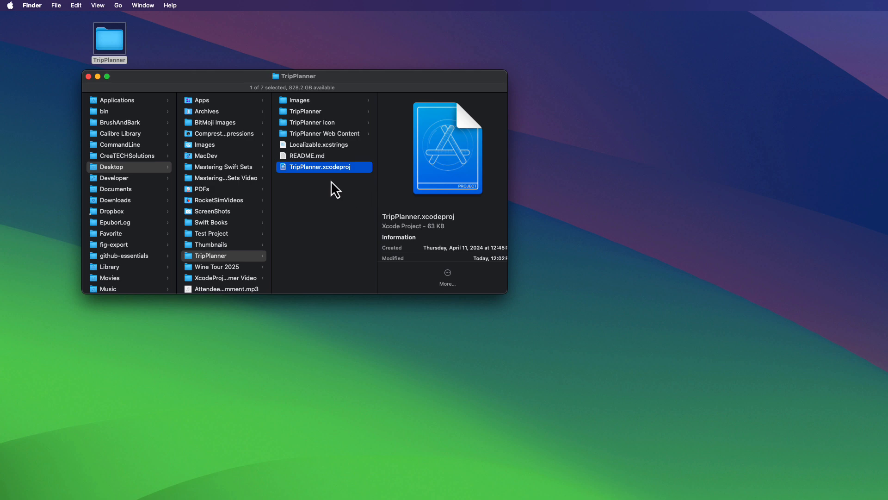
double_click(326, 167)
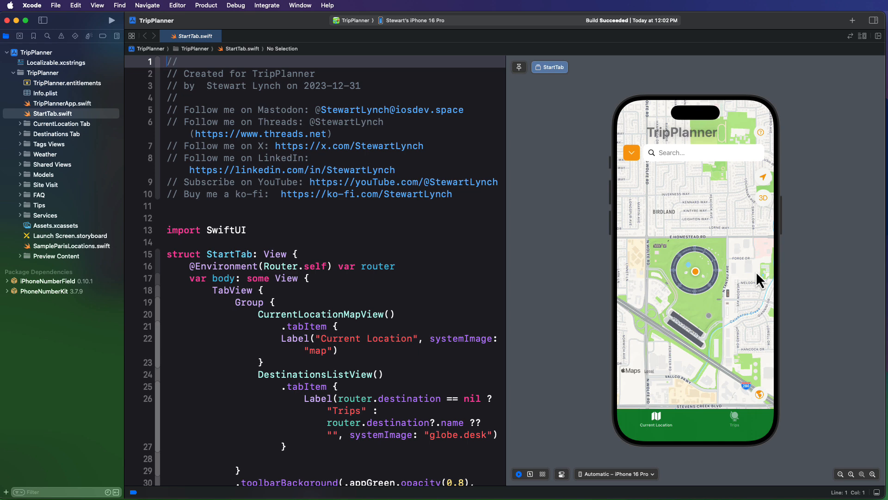
left_click(52, 52)
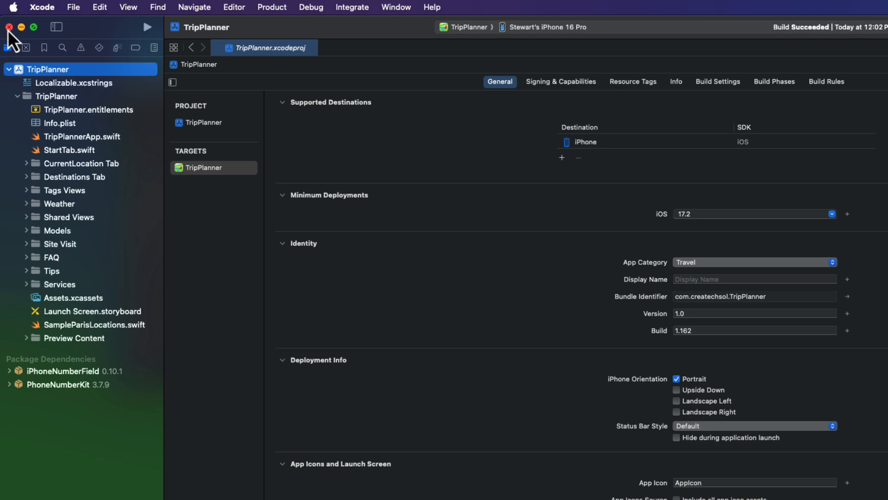
Step: Close the Xcode project, show Finder's path bar, and bring up actions for the TripPlanner folder
left_click(10, 27)
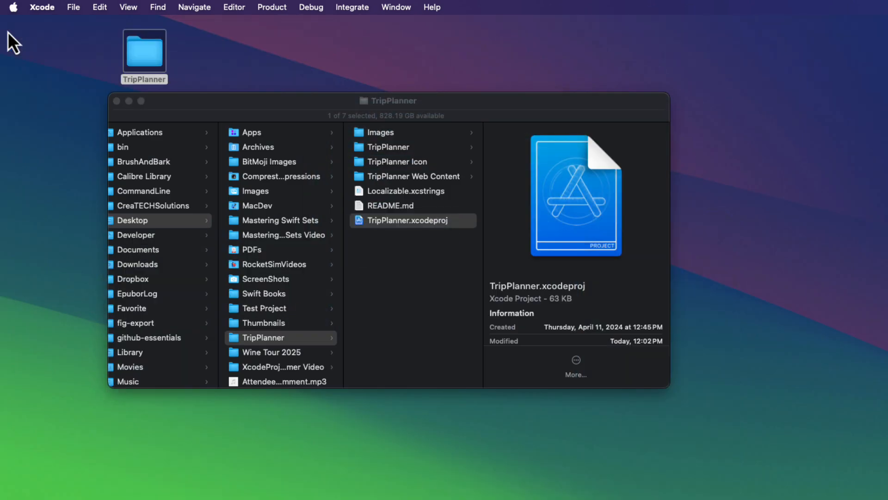
left_click(310, 103)
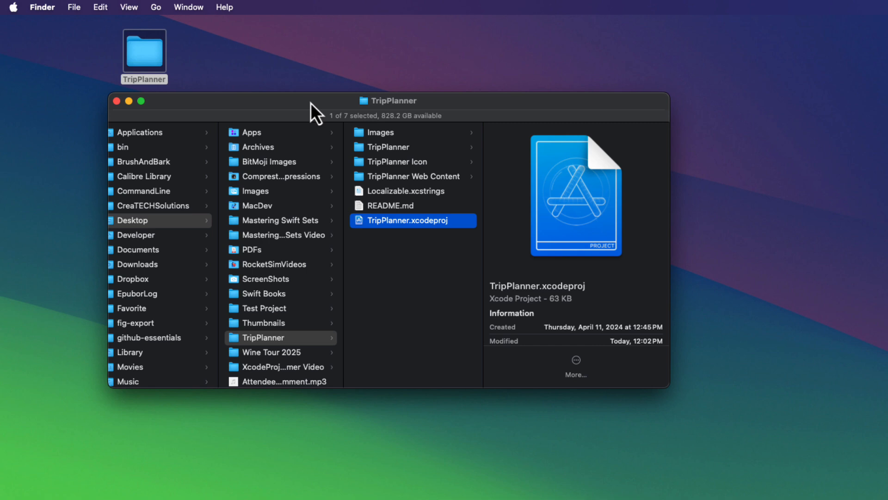
left_click(129, 8)
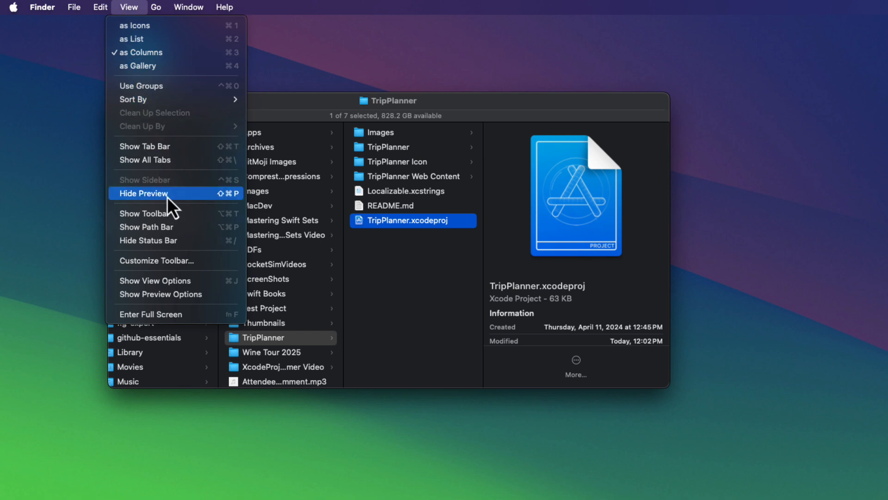
left_click(171, 225)
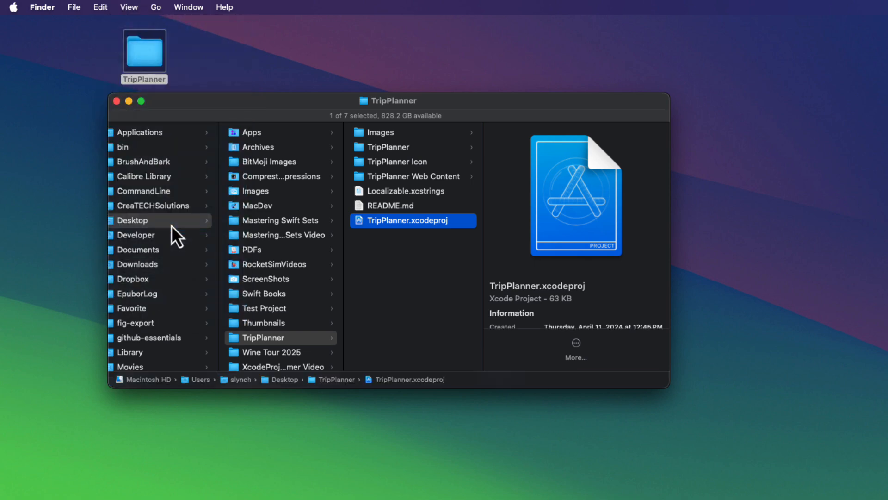
right_click(342, 385)
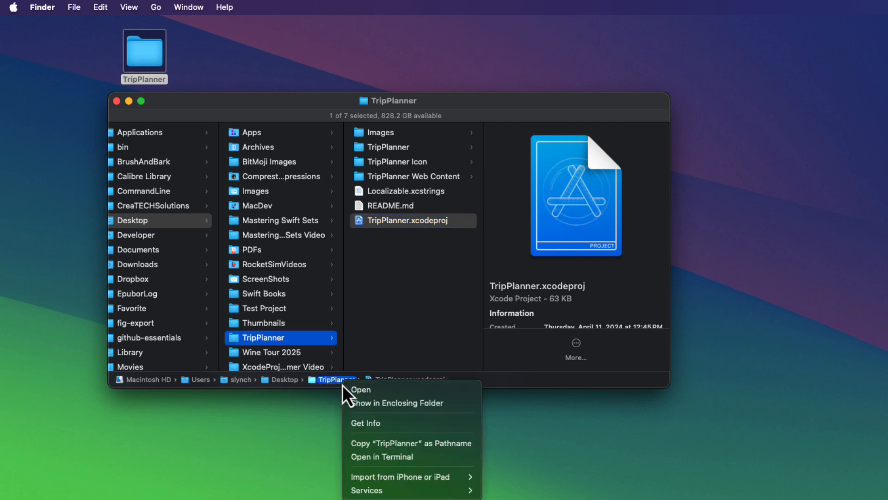
Step: Start a terminal at the TripPlanner folder with larger text and a wider window
left_click(361, 456)
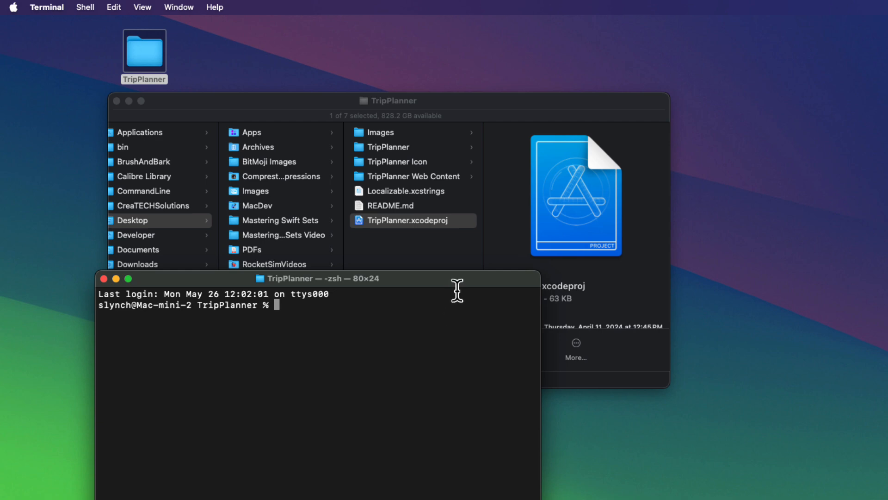
key("super+plus")
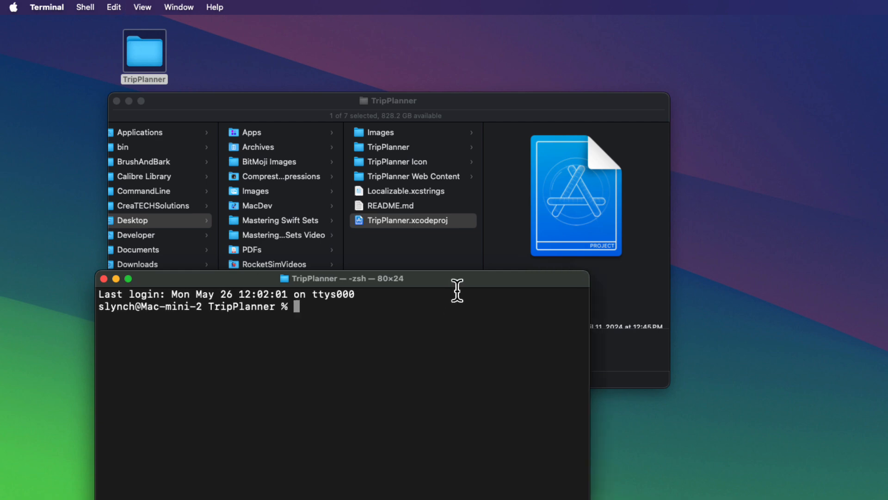
key("super+plus")
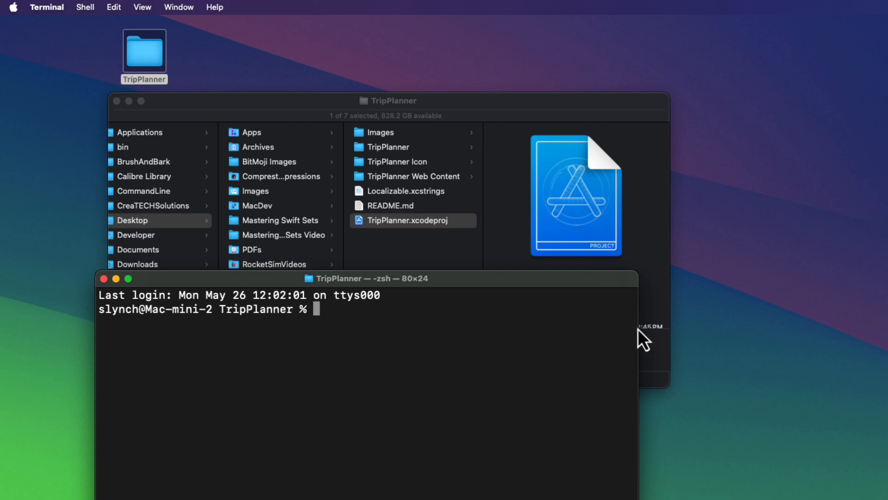
left_click_drag(638, 327, 750, 328)
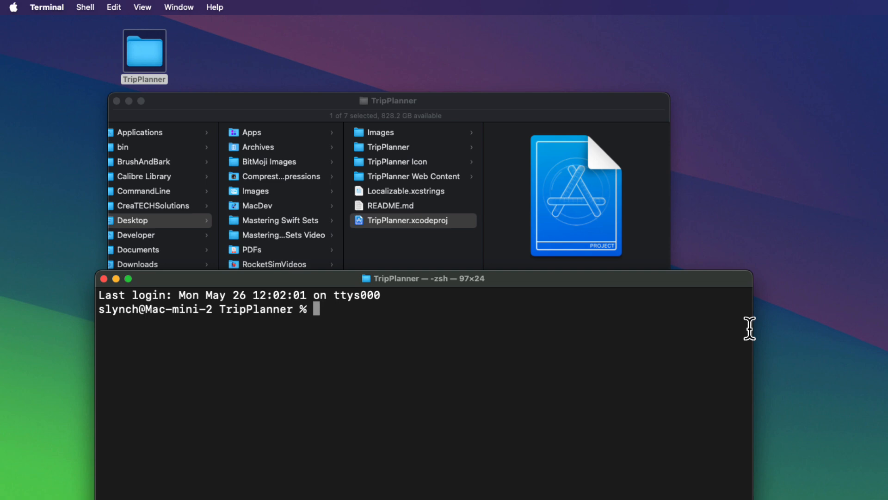
type("x")
type("prename")
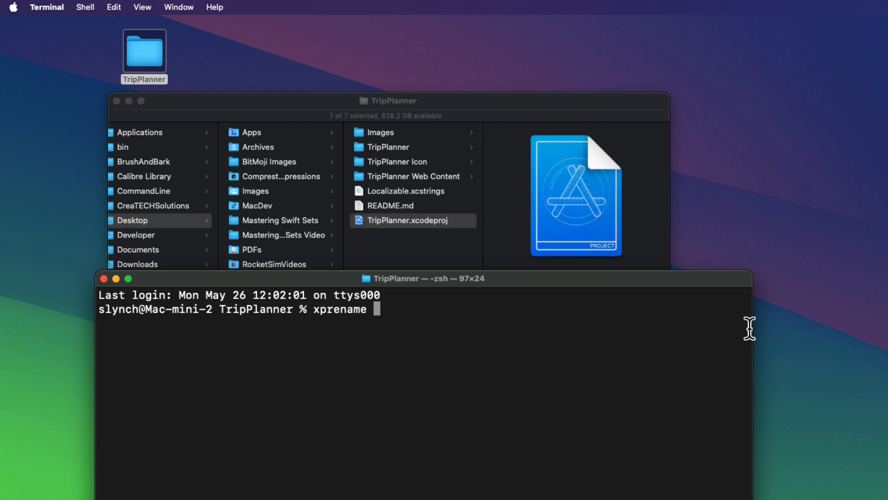
type("TripPlanner")
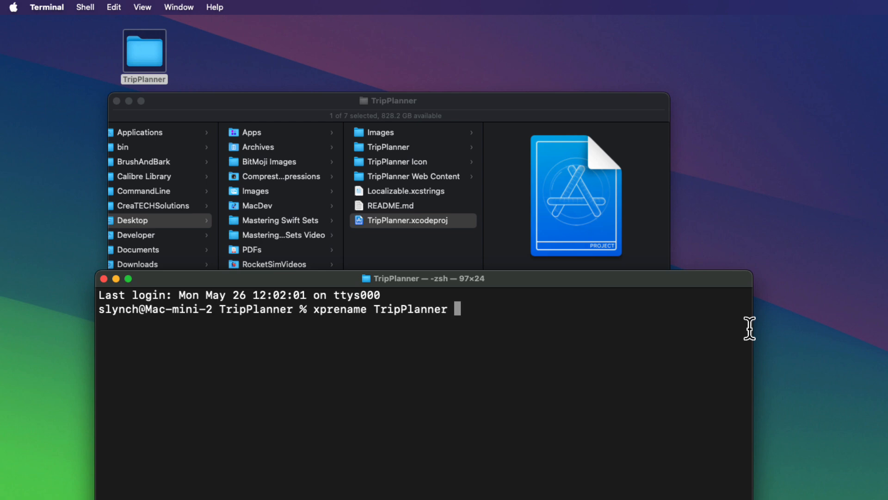
type(" TripMapper")
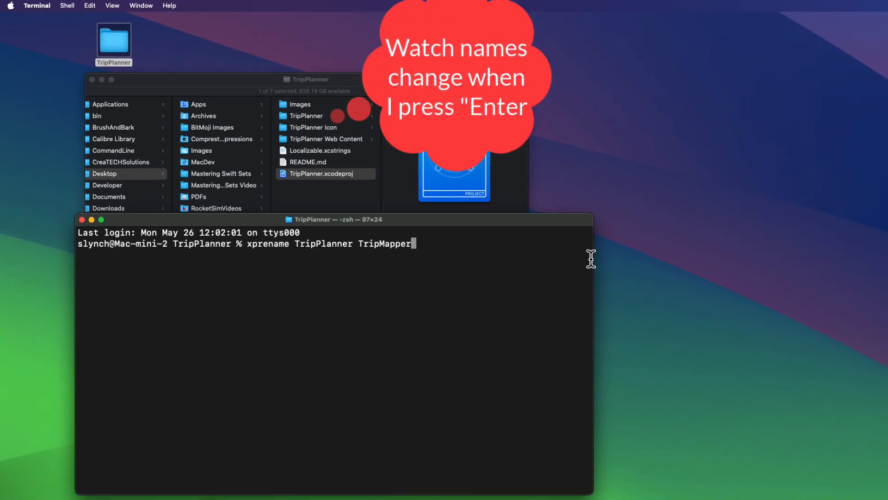
Step: Run xprename TripPlanner TripMapper and select the renamed TripMapper.xcodeproj in Finder
key("Return")
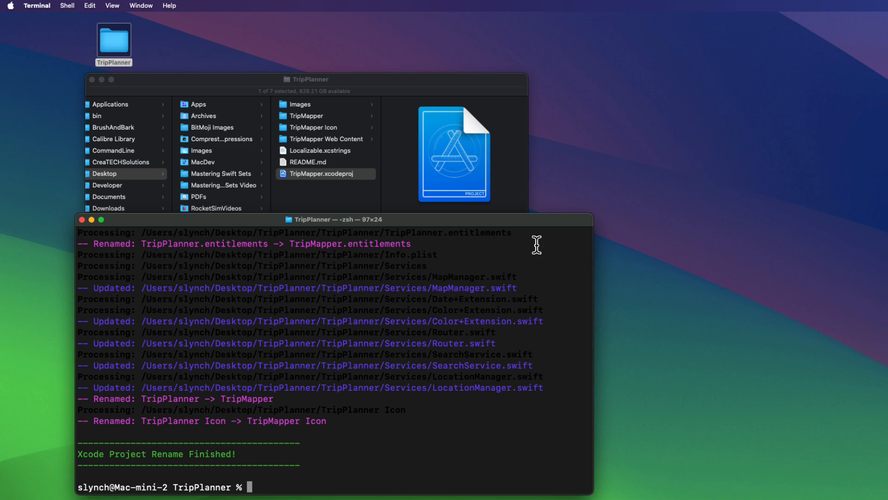
left_click(313, 174)
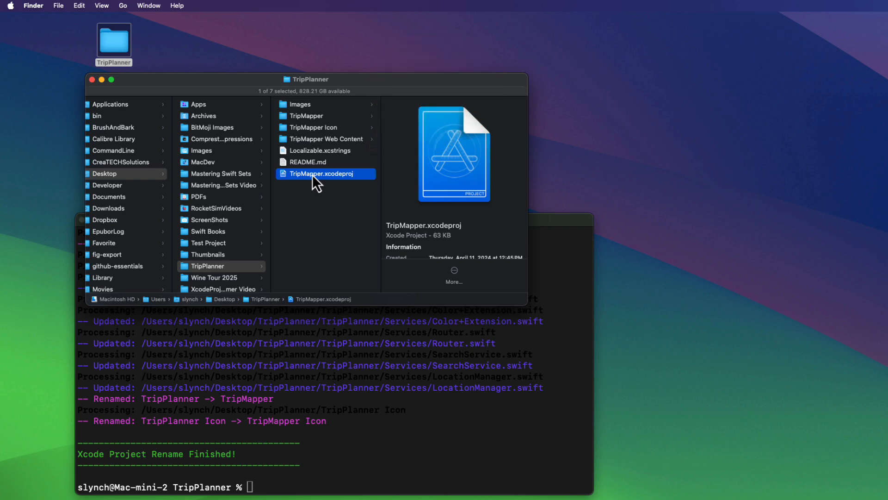
double_click(282, 175)
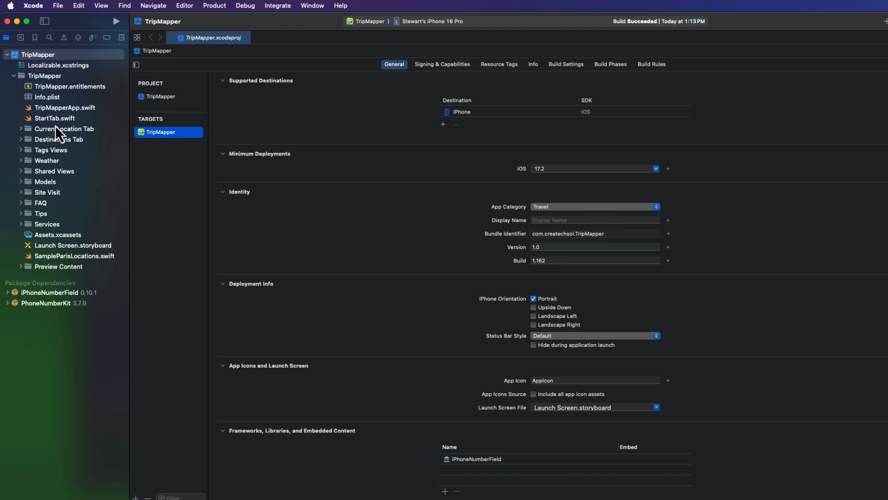
left_click(56, 119)
left_click(494, 126)
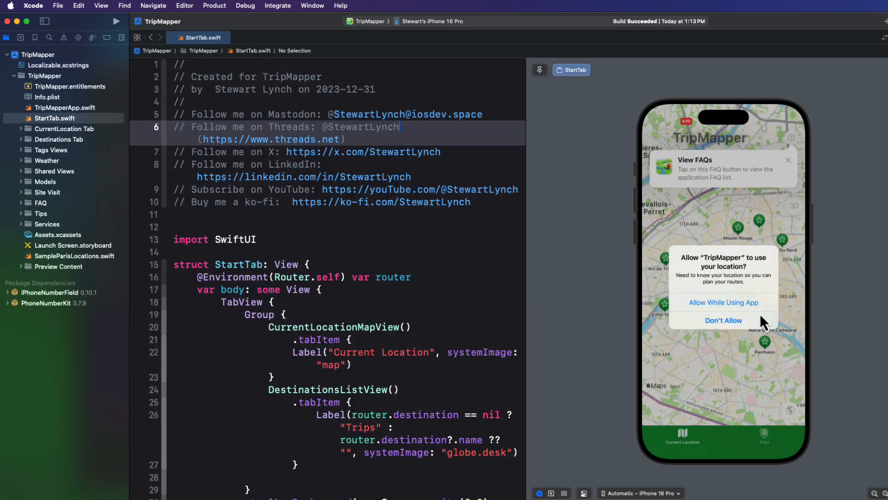
left_click(746, 303)
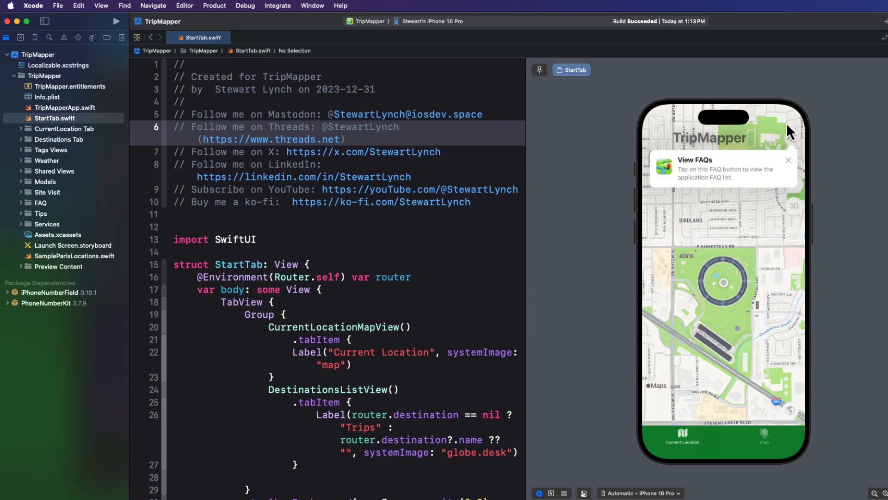
left_click(790, 161)
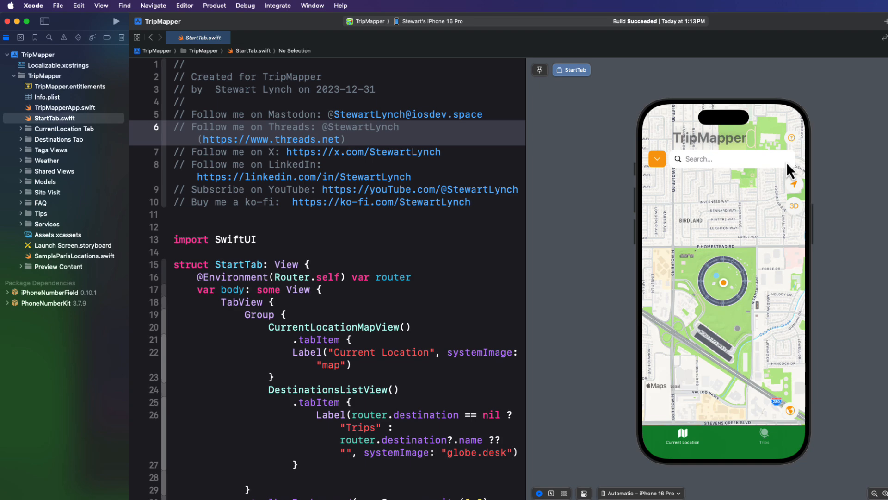
Step: Close the Xcode project and rename the desktop TripPlanner folder to TripMapper
left_click(8, 21)
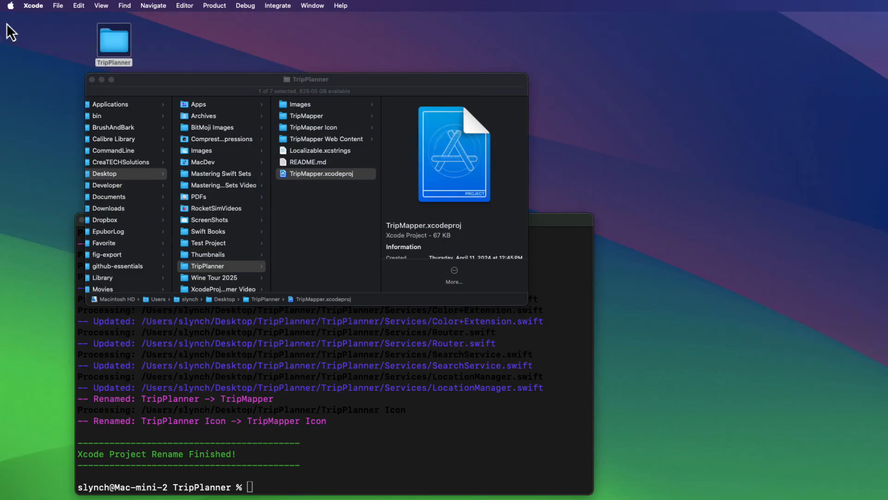
left_click(113, 62)
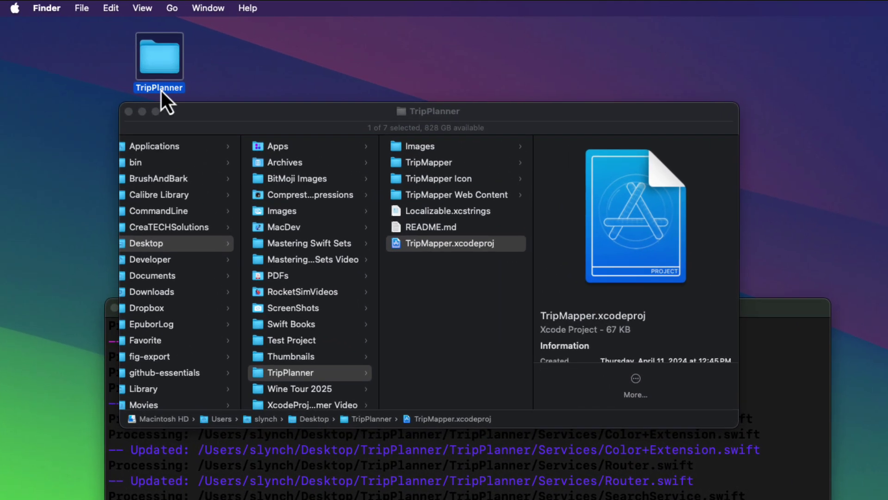
left_click(162, 88)
type("Mapper")
key("Return")
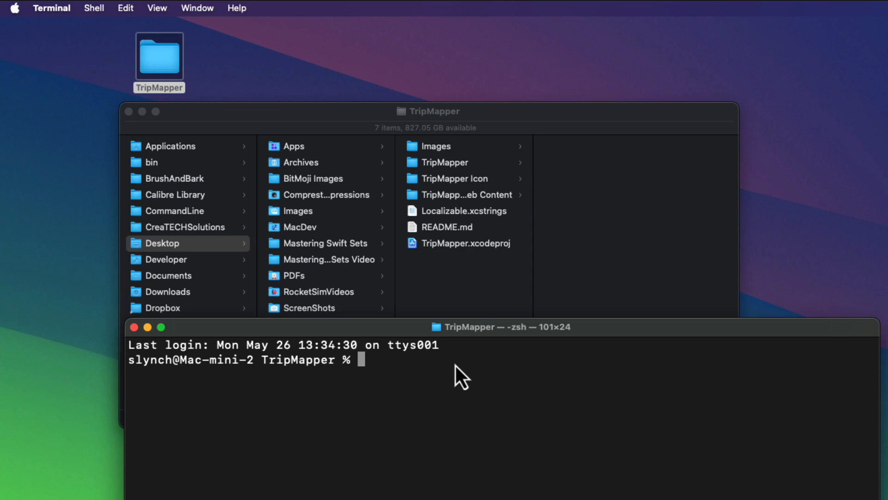
type("xprename --versi")
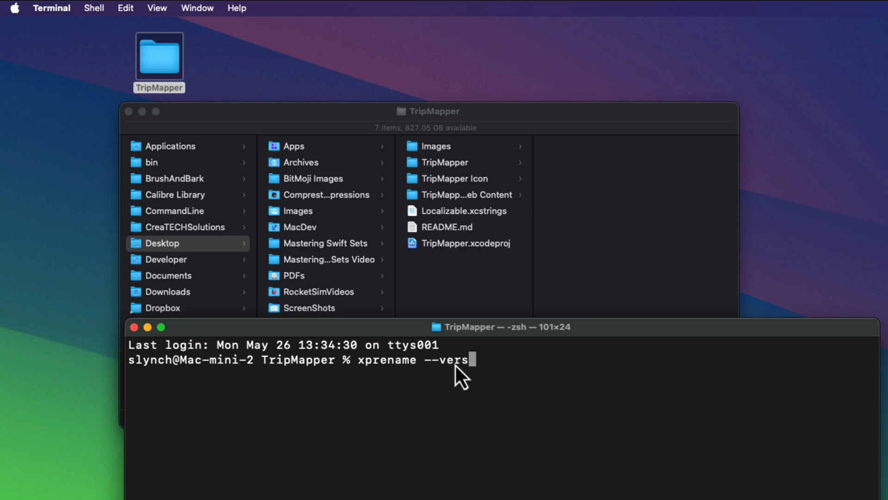
type("on")
Step: Run xprename --version, which reports the command is not found
key("Return")
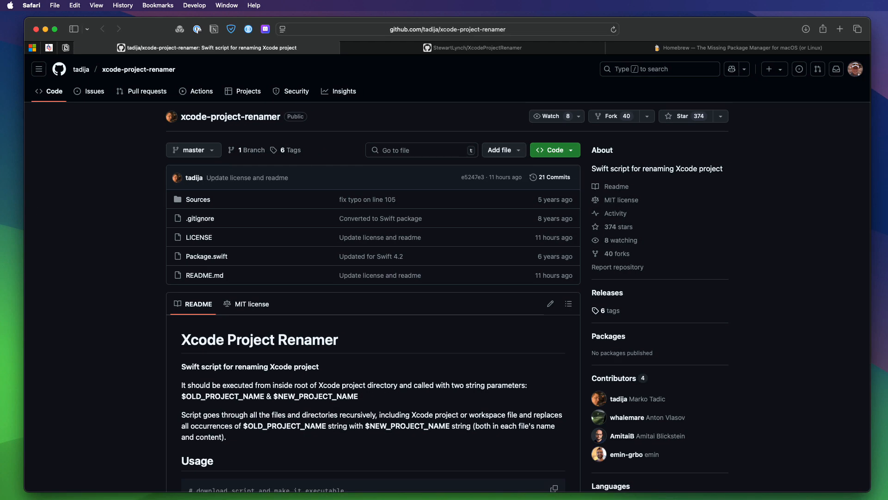
scroll(418, 452, "down", 5)
scroll(418, 451, "down", 5)
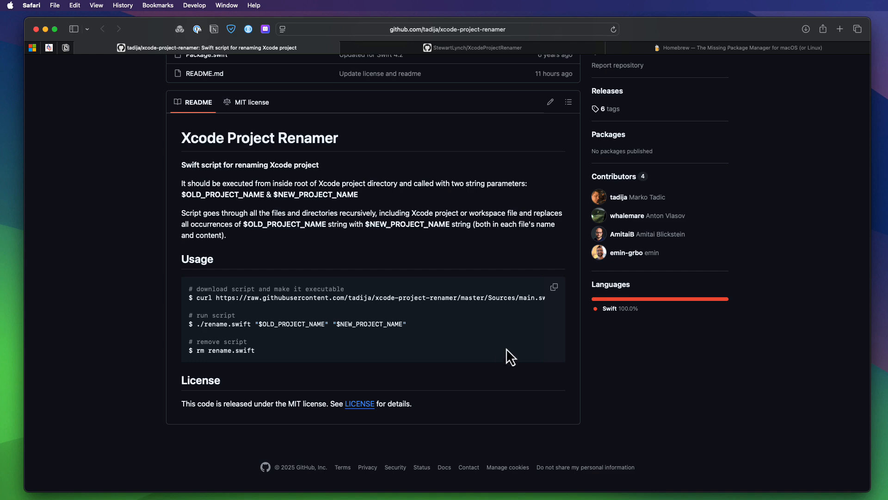
Step: Glance at the Homebrew site, then copy the brew install command for xprename from the XcodeProjectRenamer README
left_click(484, 47)
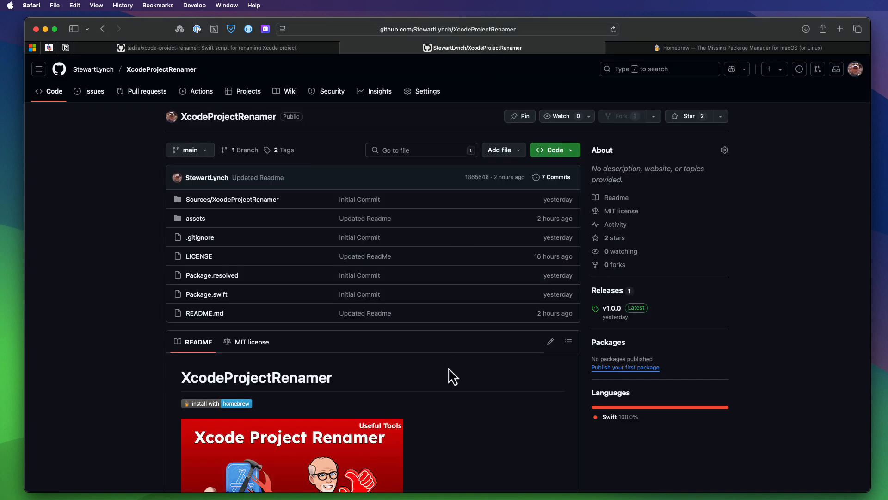
scroll(449, 368, "down", 5)
scroll(449, 366, "down", 5)
scroll(448, 367, "down", 3)
scroll(449, 367, "down", 3)
scroll(449, 367, "down", 2)
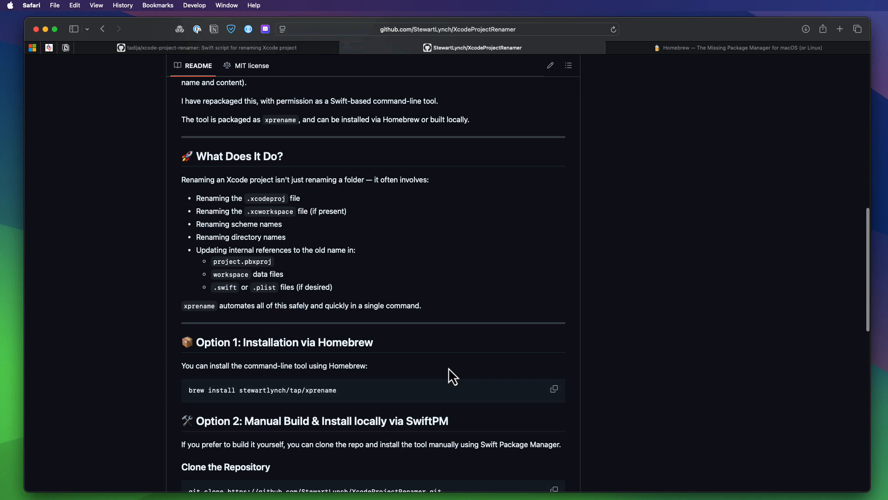
scroll(448, 367, "down", 1)
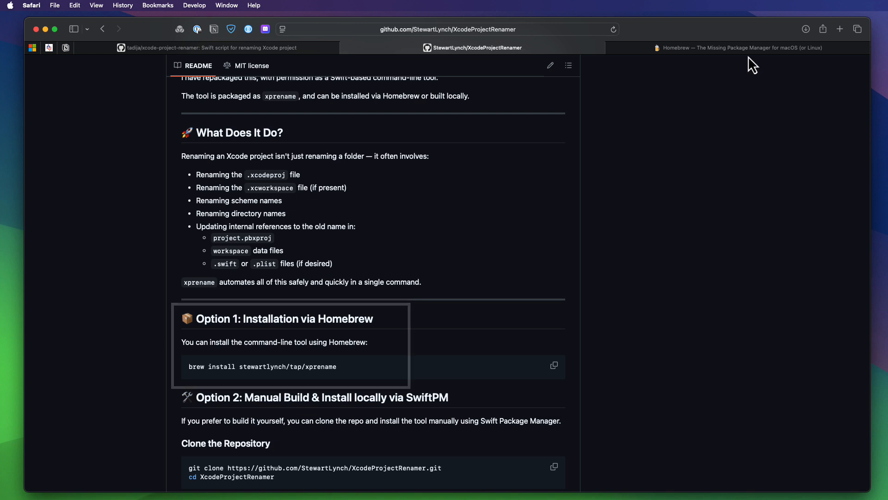
mouse_move(739, 48)
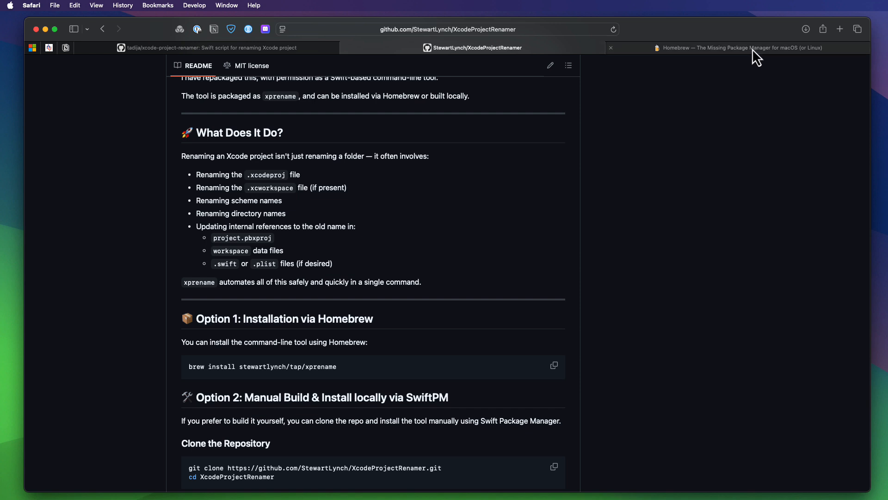
left_click(753, 49)
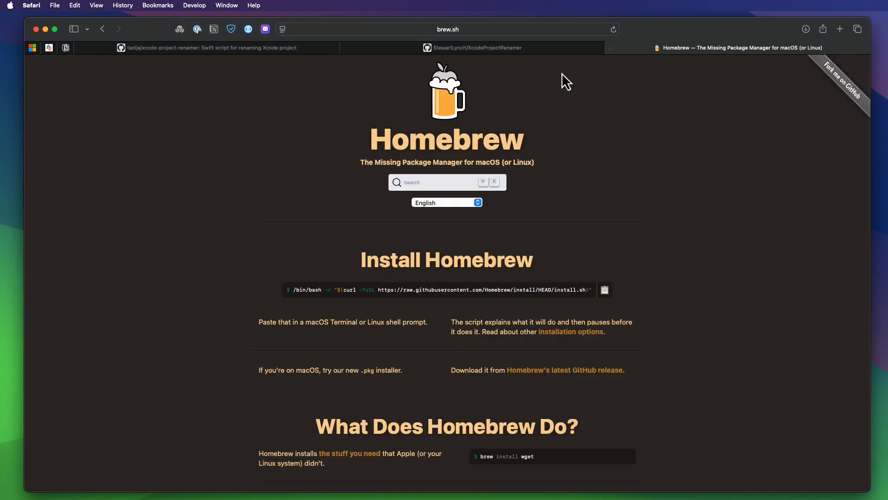
left_click(543, 50)
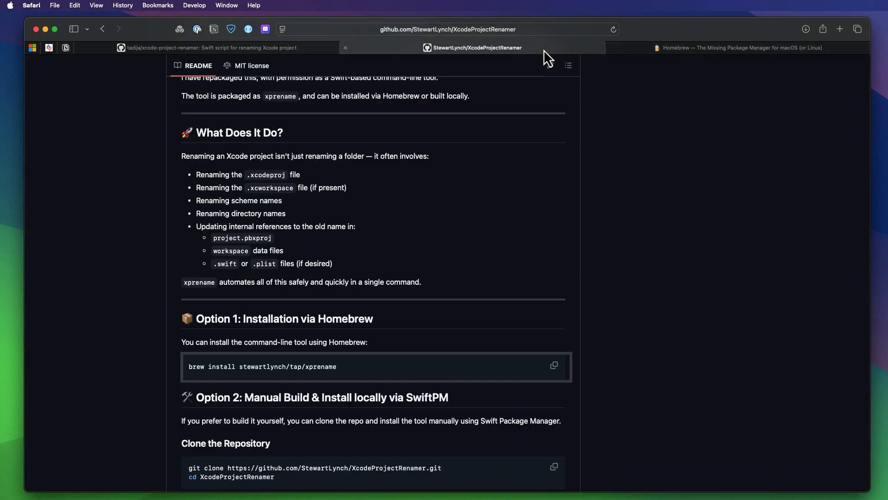
left_click(554, 366)
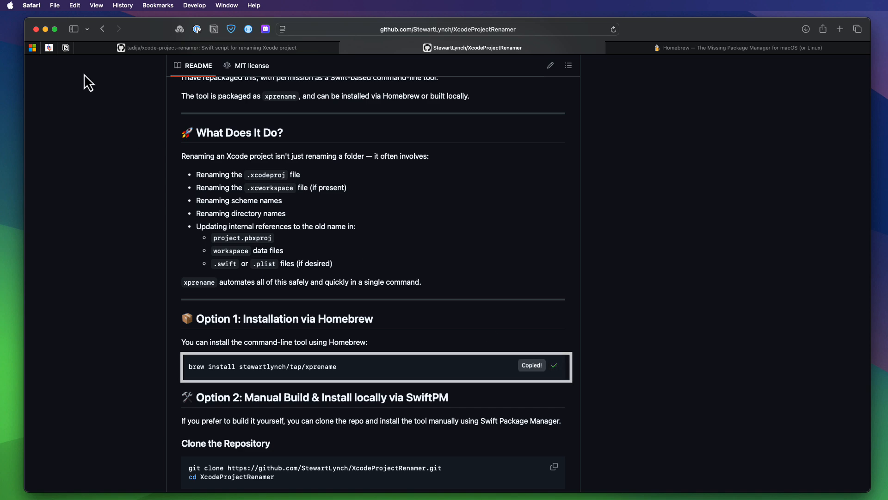
Step: Hide Safari and run the pasted brew install command in Terminal, installing xprename 1.0.0
left_click(45, 30)
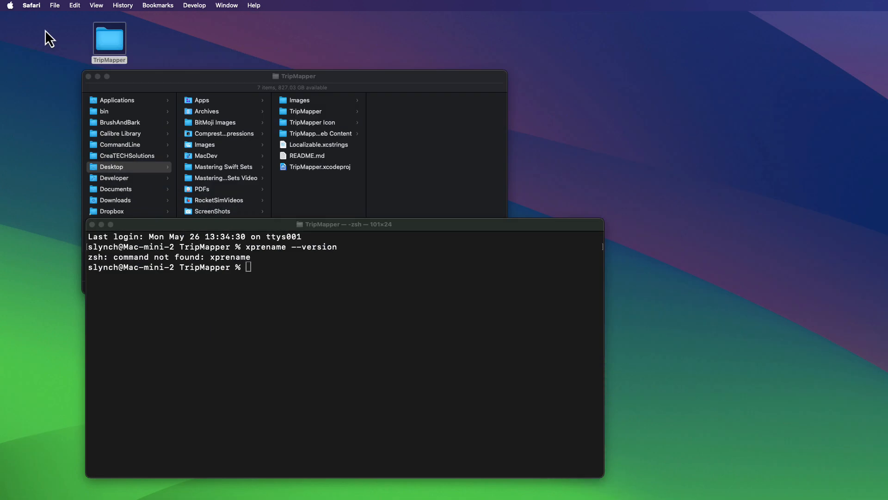
left_click(261, 268)
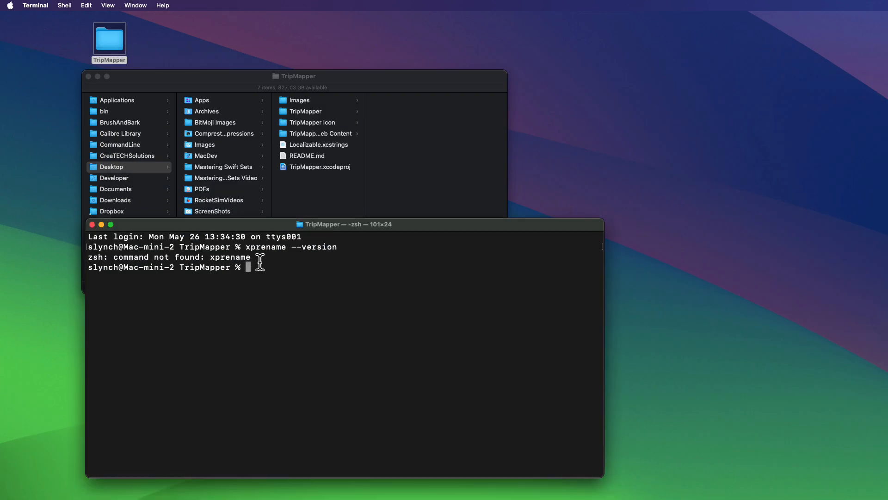
key("super+v")
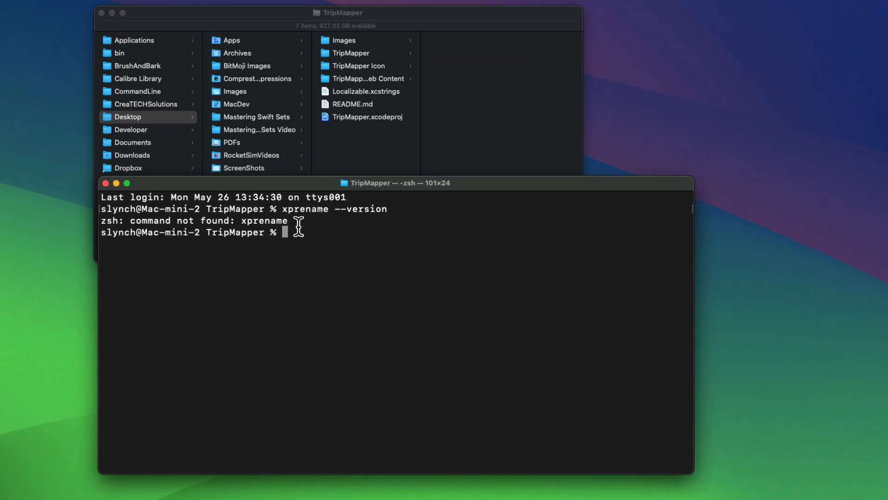
key("Return")
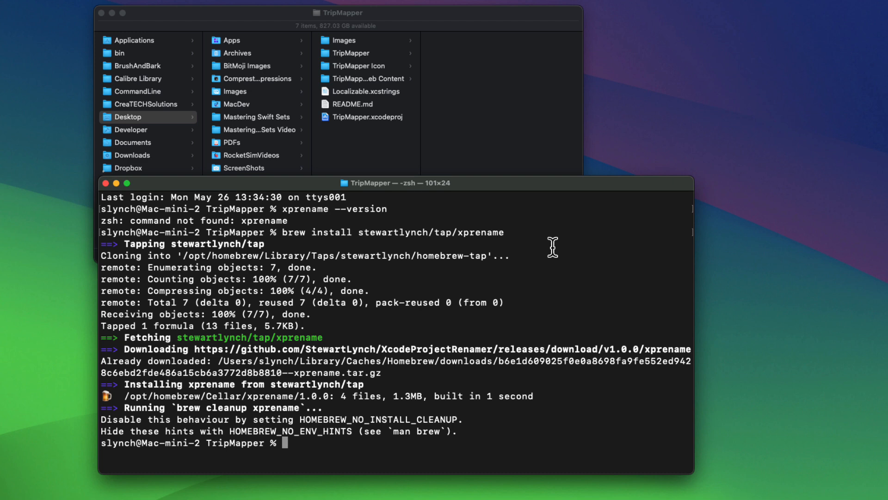
Step: Run xprename --version and --help, then xprename TripMapper TripPlanner to rename the project back
key("super+k")
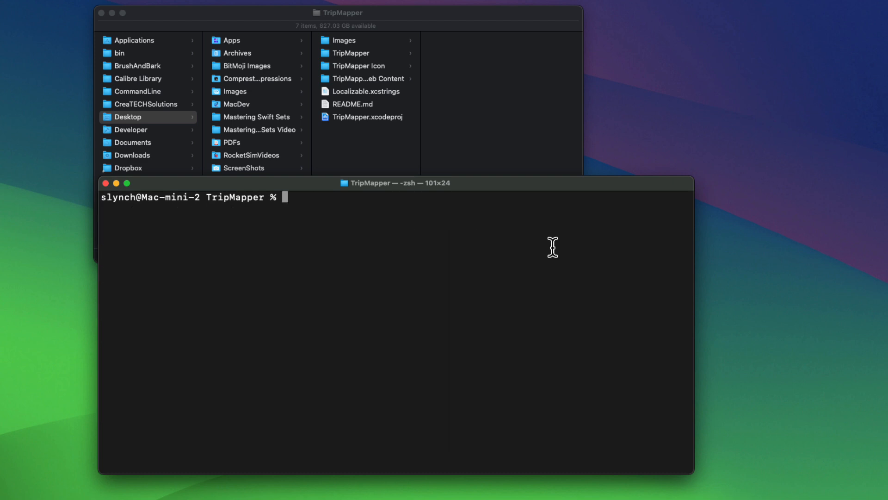
key("Up")
key("Up")
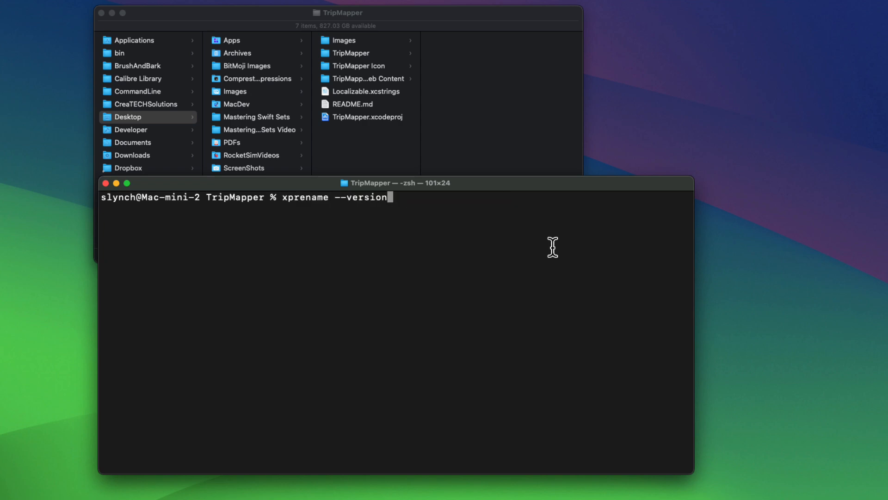
key("Return")
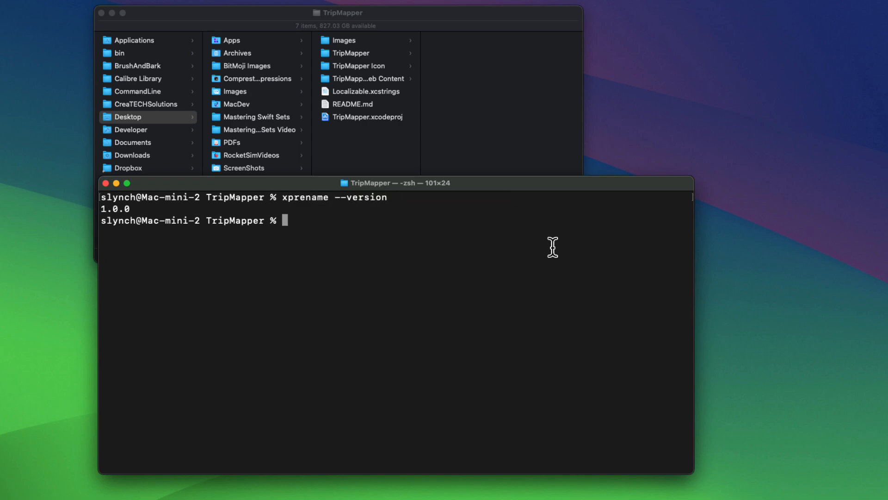
type("xprename  --help")
key("Return")
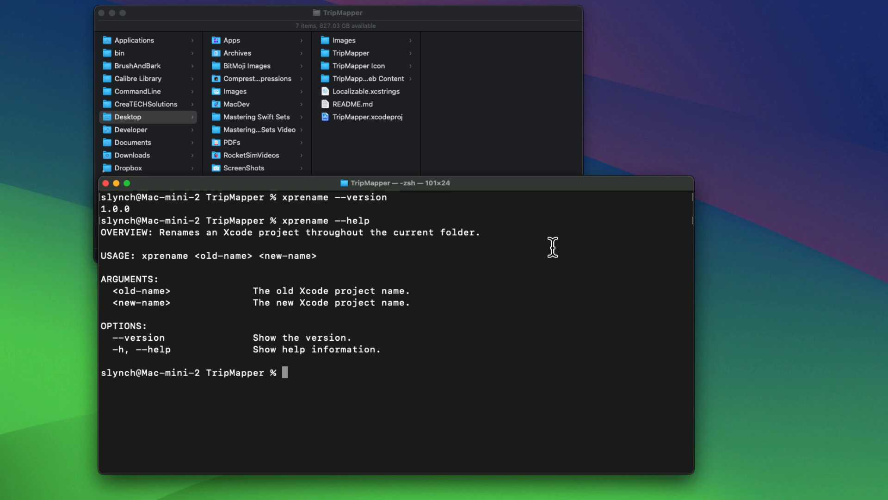
type("xprename ")
type("TripMapper TripPlanner")
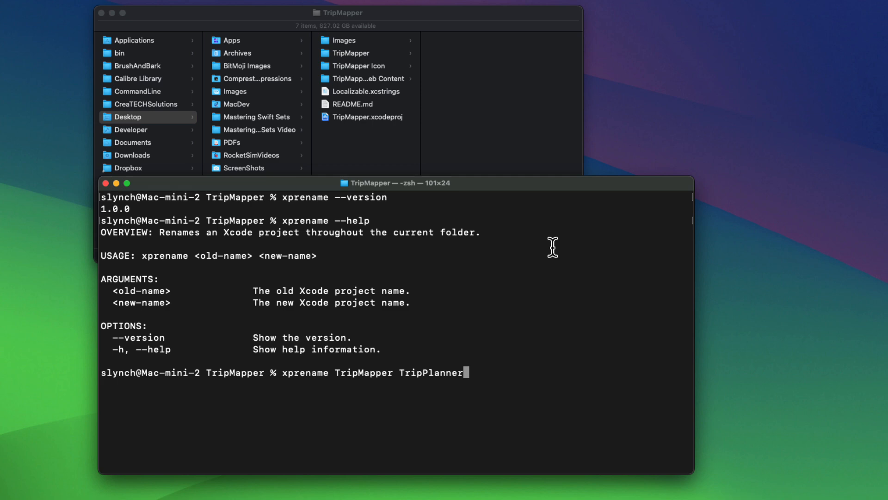
key("Return")
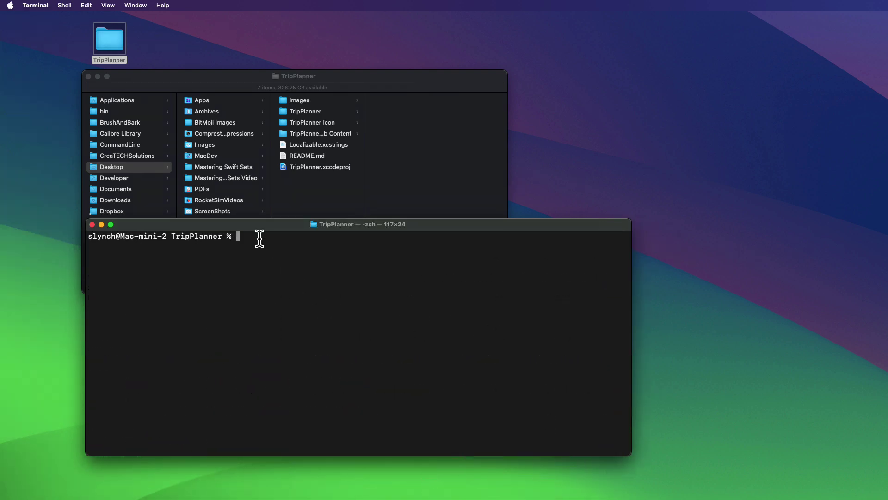
type("xprename --version")
Step: Re-run xprename --version (not found) and copy the git clone commands from the README's SwiftPM section
key("Return")
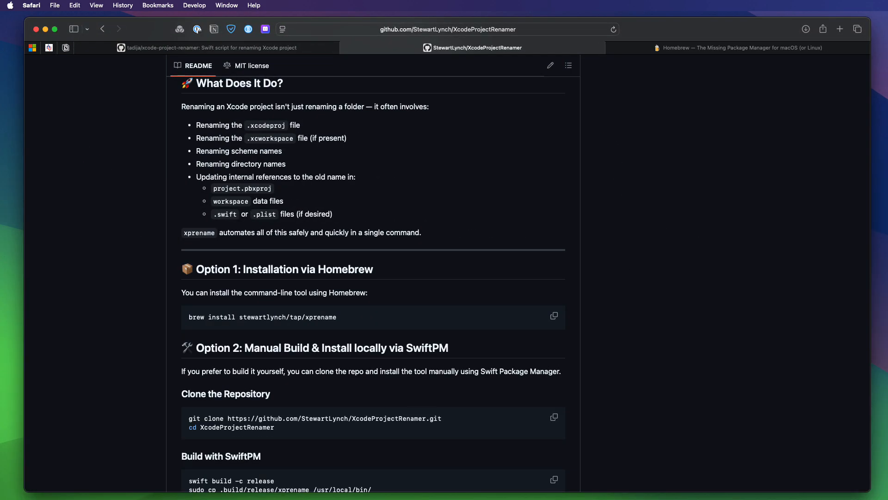
scroll(505, 415, "down", 5)
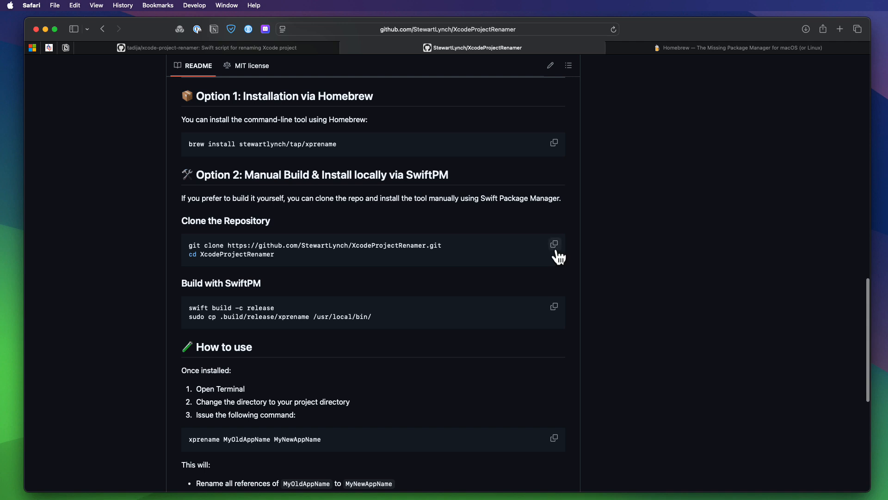
left_click(554, 244)
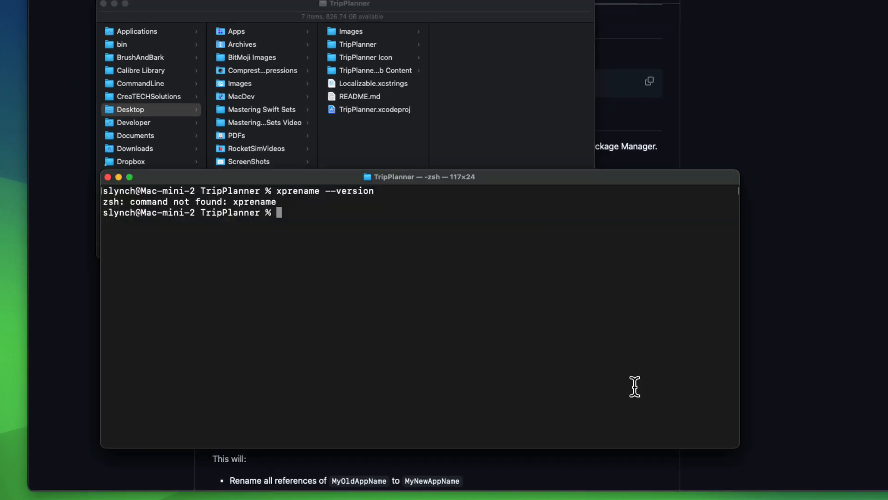
type("cd ~/Desktop")
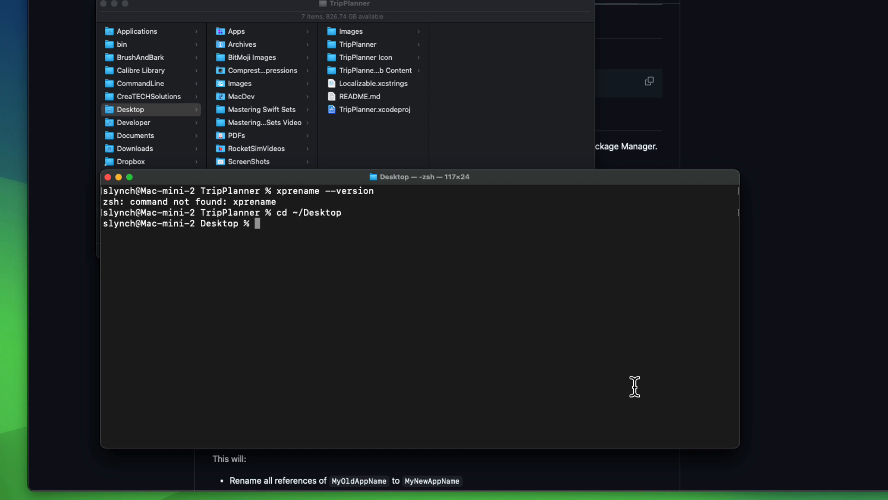
Step: Clone XcodeProjectRenamer onto the Desktop, enter its folder, and reveal it in Finder with open
key("super+v")
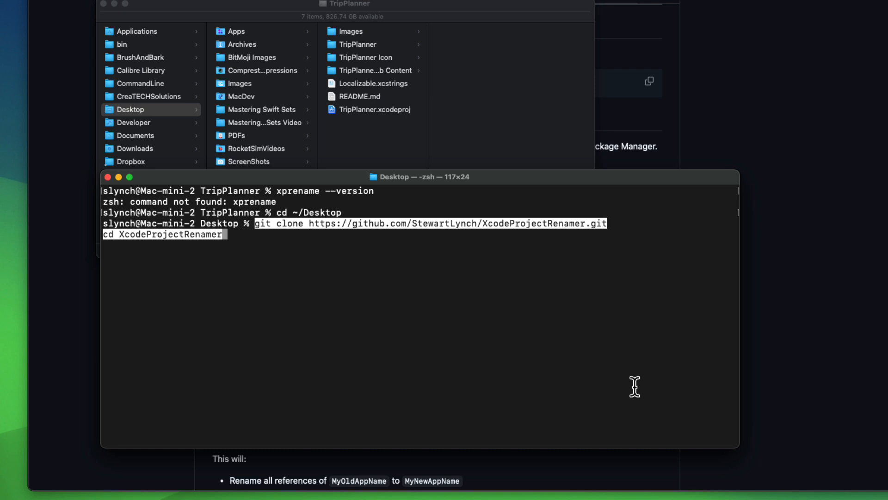
key("Return")
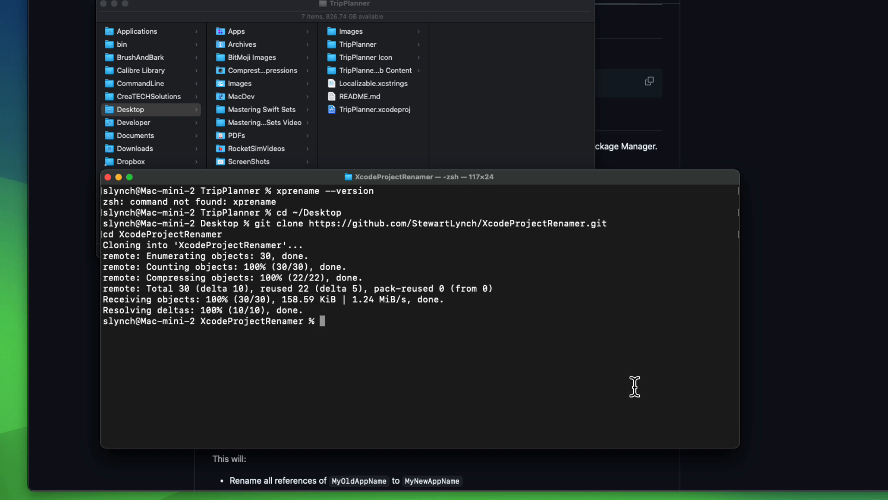
type("open ")
type(".")
key("Return")
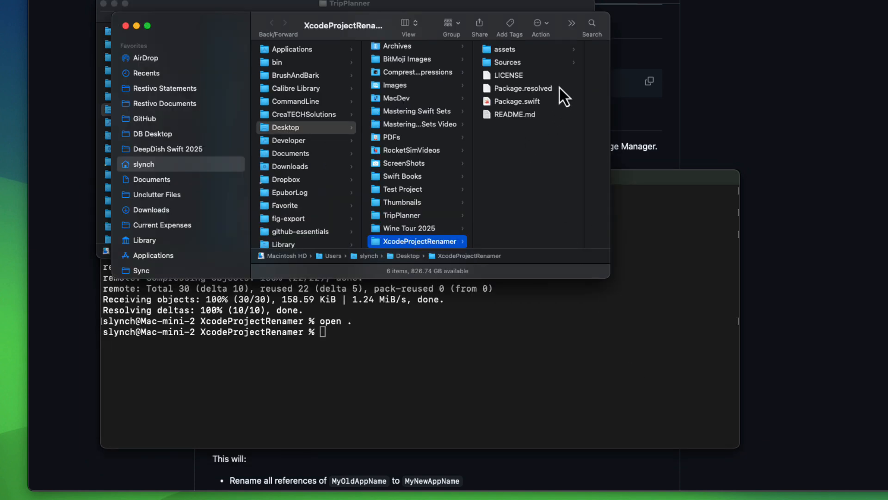
Step: Open the cloned package's Package.swift in Xcode and maximize the Xcode window
left_click_drag(610, 104, 687, 115)
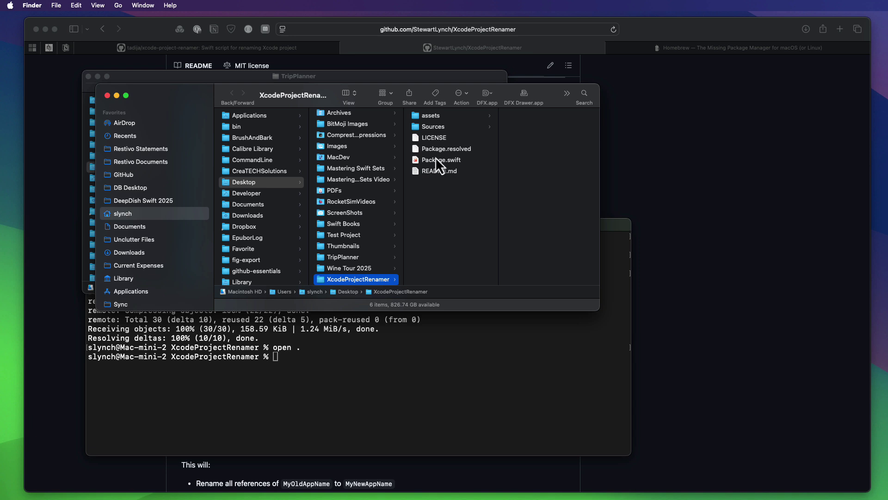
double_click(435, 163)
left_click(590, 176)
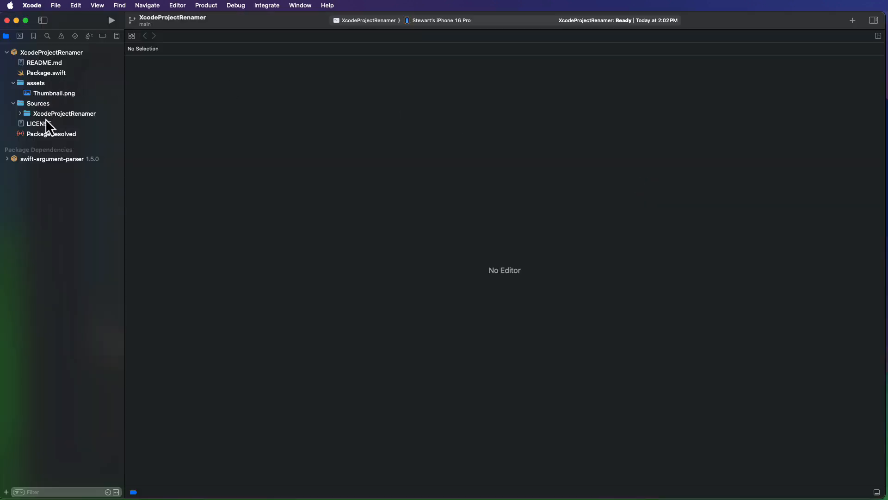
Step: Read Package.swift, main.swift's xprename command definition and XcodeProjectRenamer.swift in the editor
left_click(21, 113)
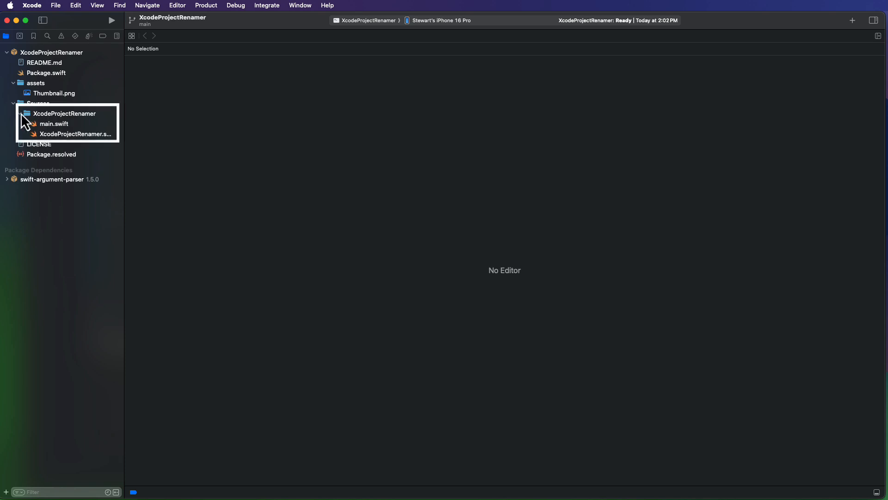
left_click(47, 72)
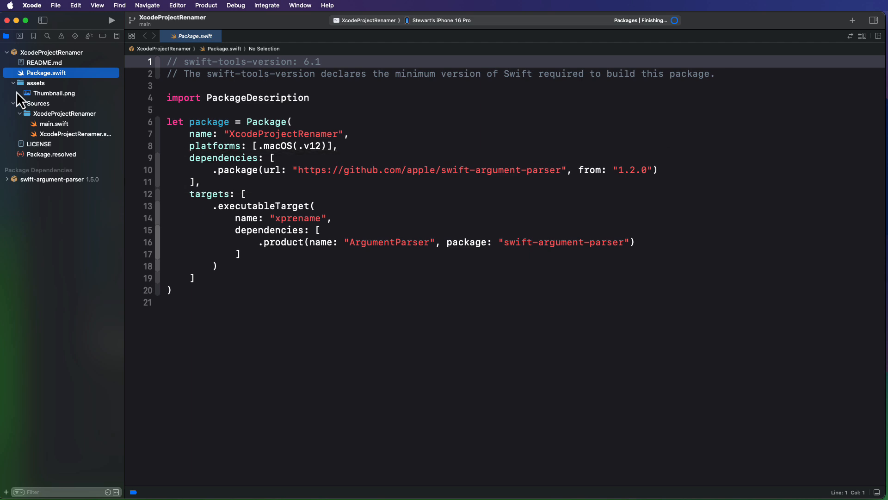
left_click(60, 125)
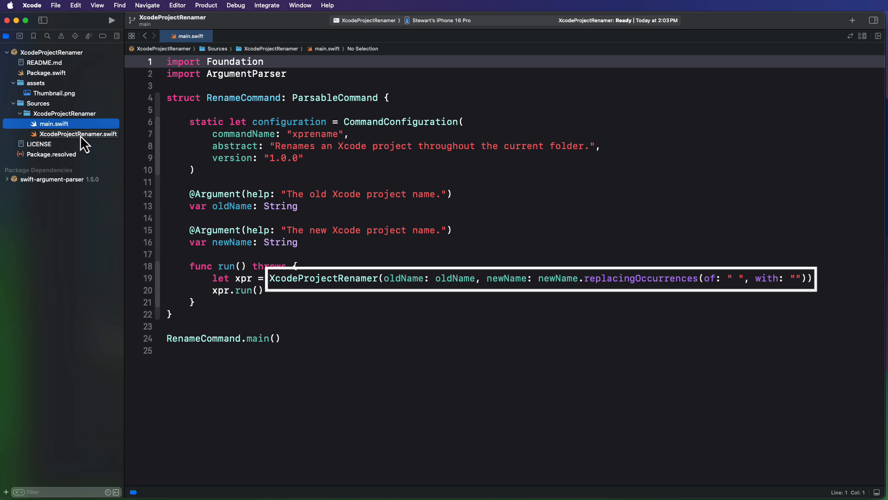
left_click(80, 135)
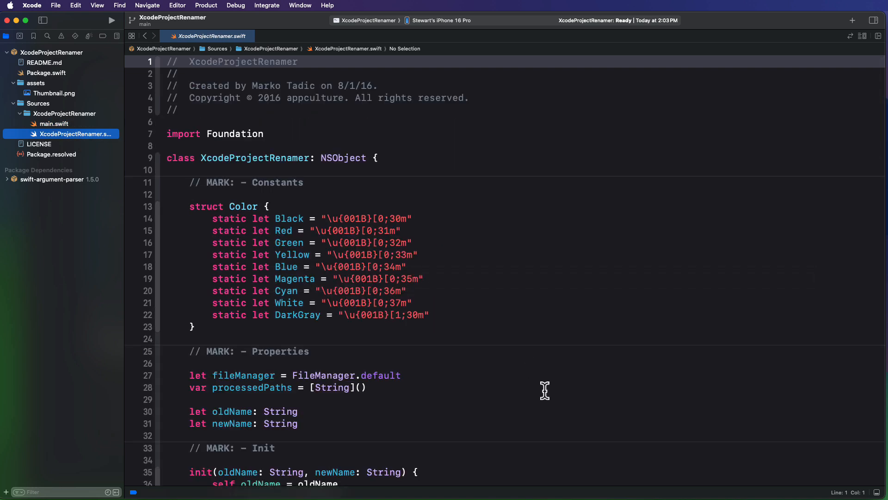
Step: Close the Xcode project and its Finder window, then copy the README's Build with SwiftPM commands
left_click(16, 21)
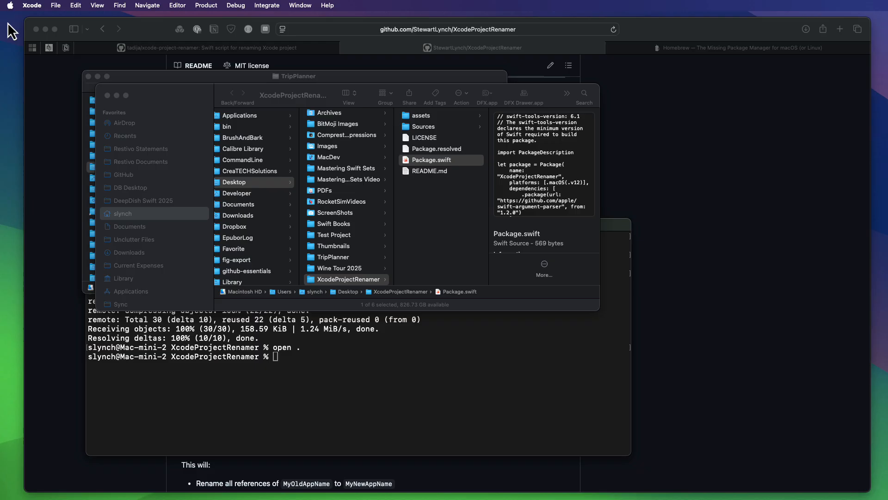
left_click(107, 95)
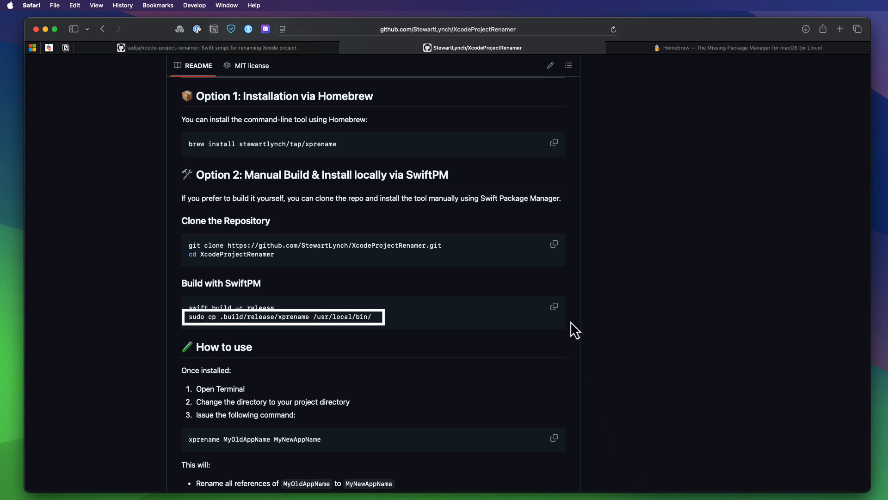
left_click(554, 306)
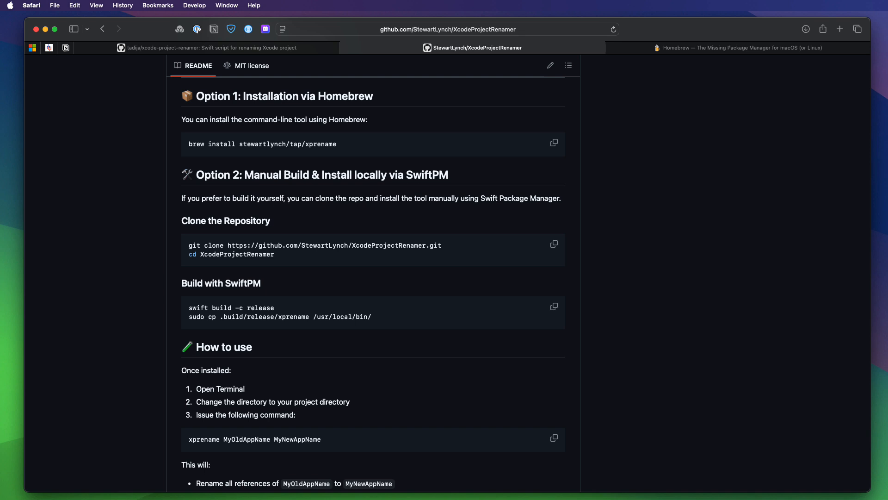
Step: Run the pasted SwiftPM release build and install xprename into /usr/local/bin with the admin password
key("super+Tab")
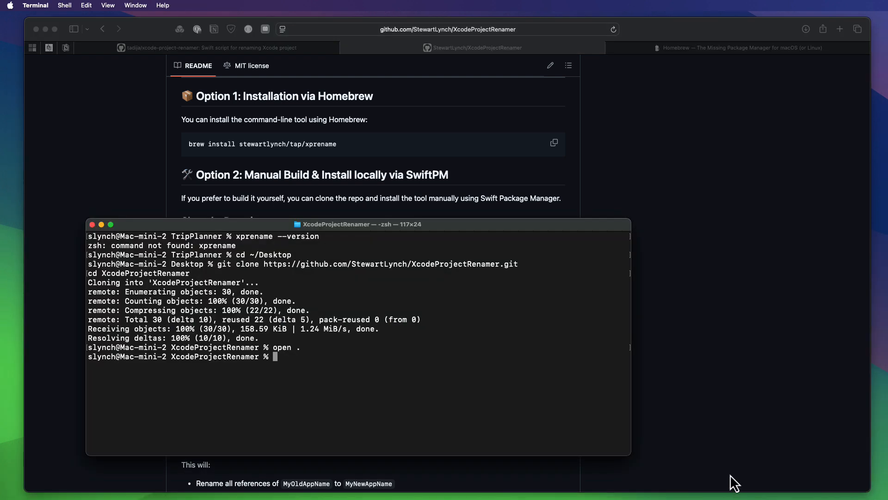
key("super+v")
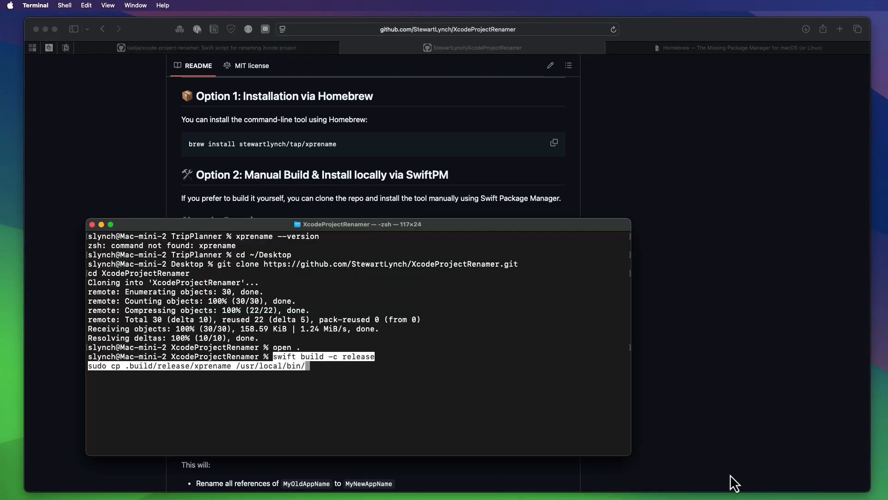
key("Return")
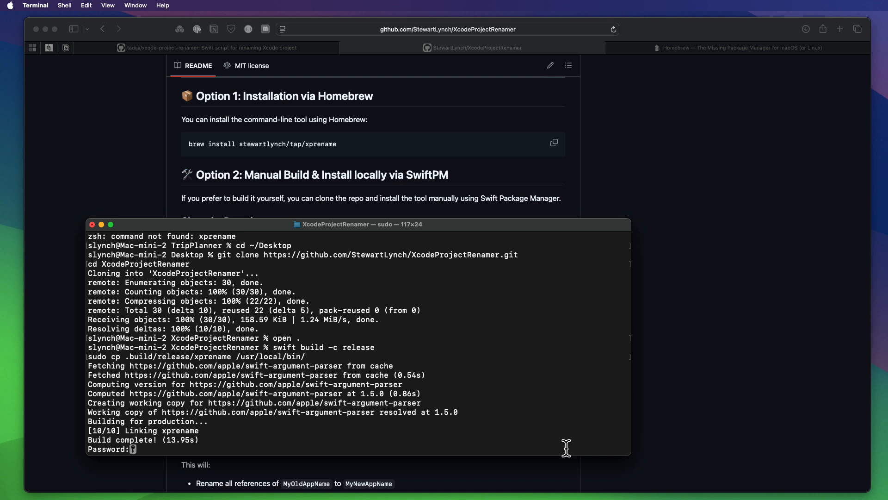
key("Return")
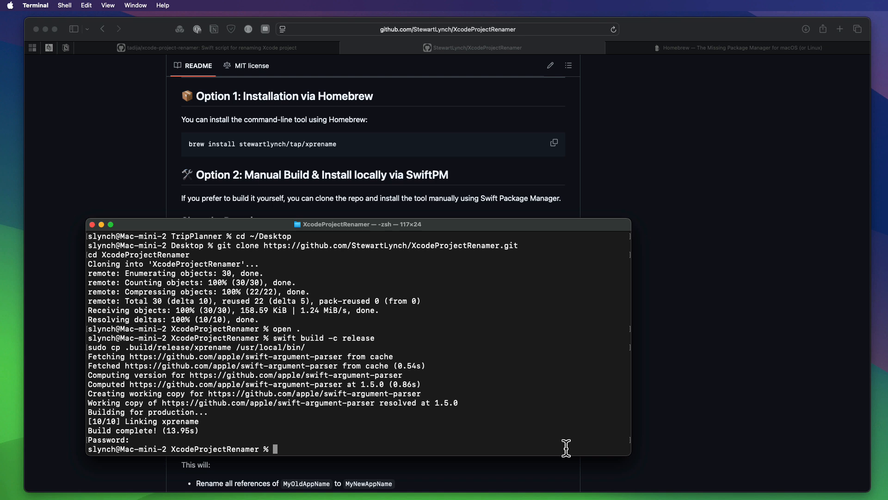
Step: Confirm xprename --version reports 1.0.0 and show its --help usage on a cleared screen
key("super+k")
type("xpren")
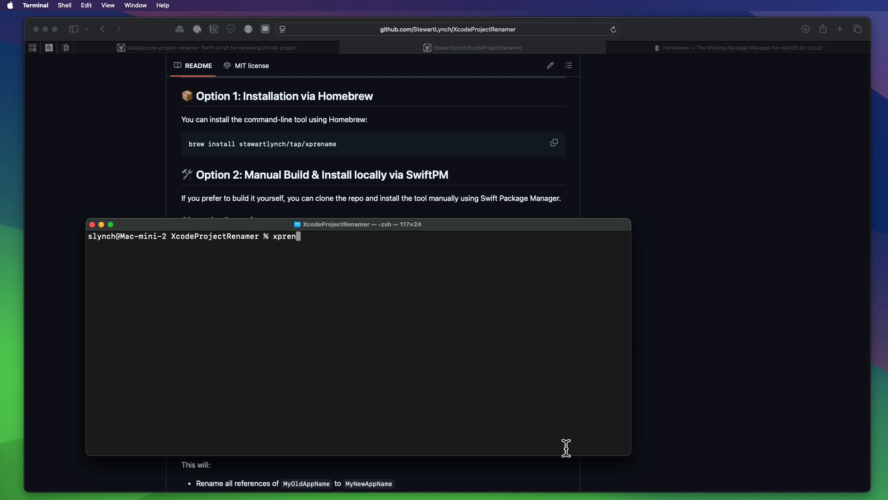
type("ame --version")
key("Return")
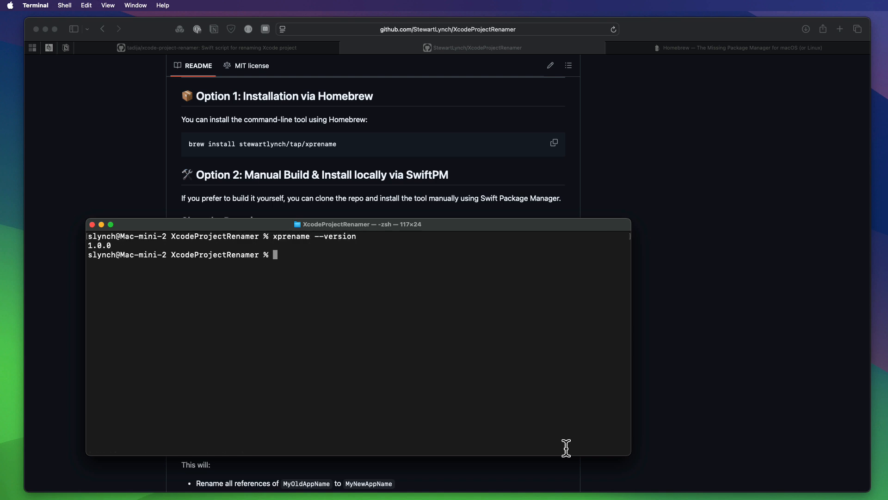
type("xprename")
type(" --help")
key("Return")
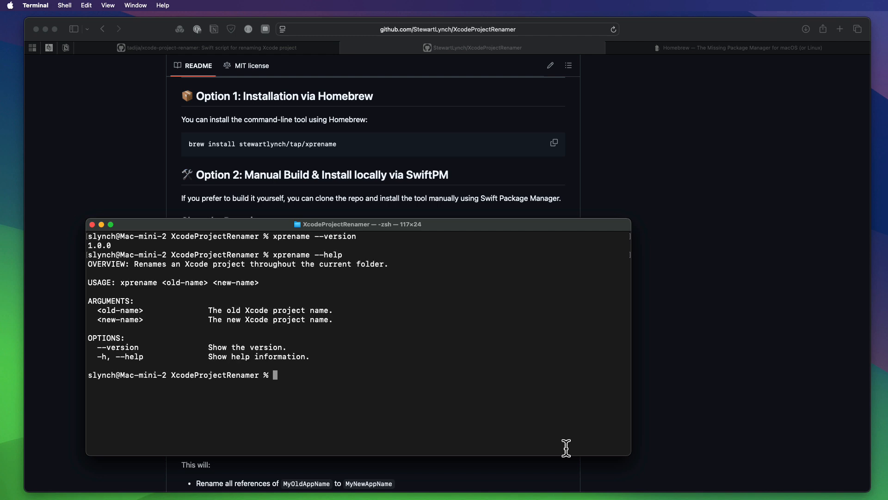
Step: Minimize Safari and launch a Terminal at the TripPlanner folder from Finder's path bar
left_click(46, 29)
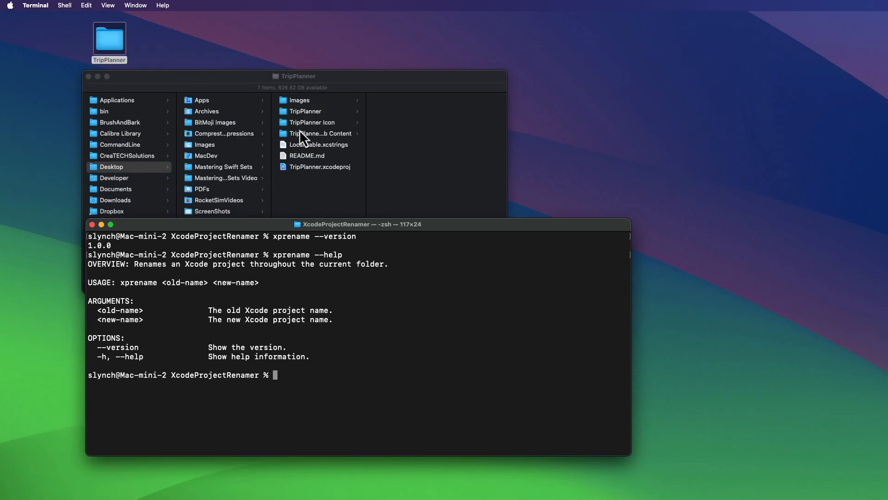
left_click(323, 197)
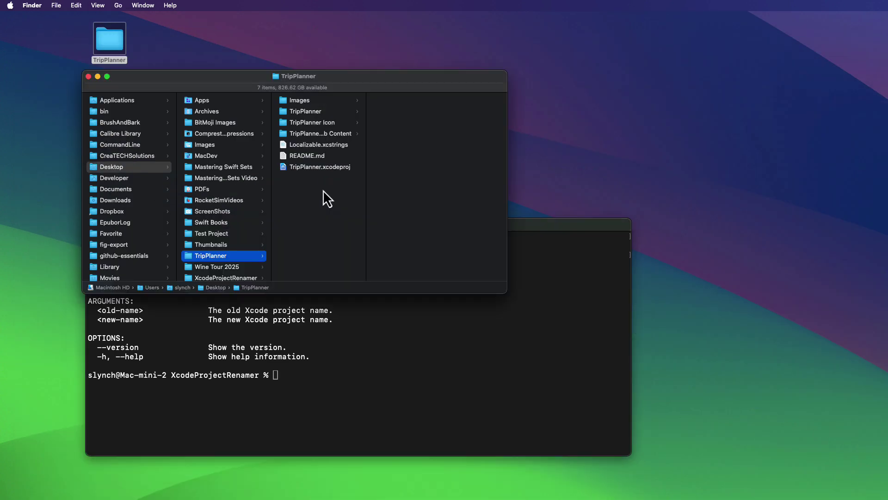
right_click(251, 287)
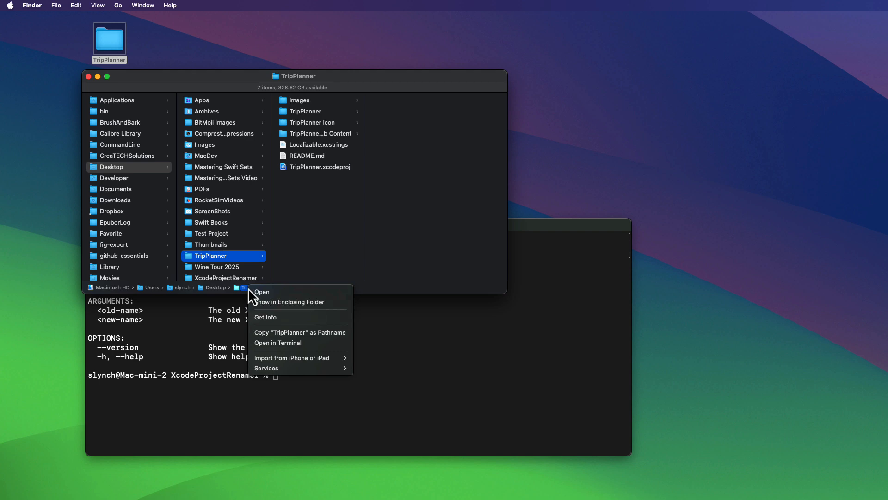
left_click(265, 342)
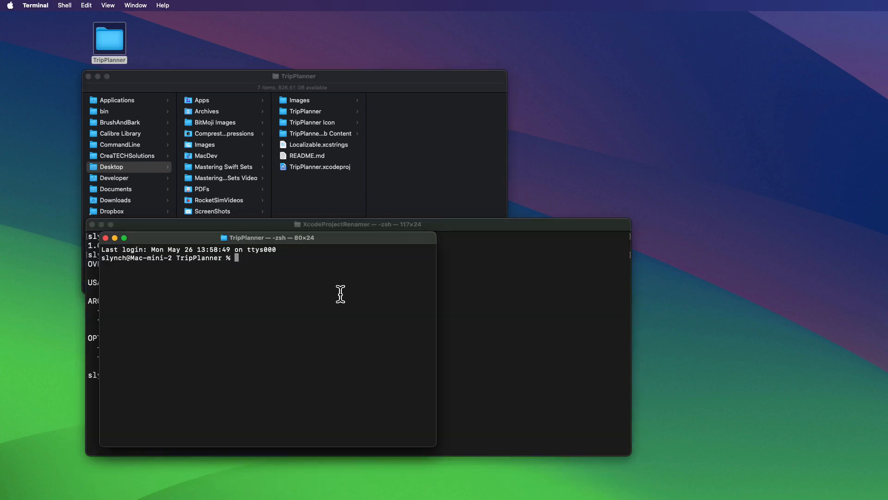
Step: Run xprename TripPlanner TripMapper in an enlarged Terminal and select the renamed folder on the desktop
key("super+plus")
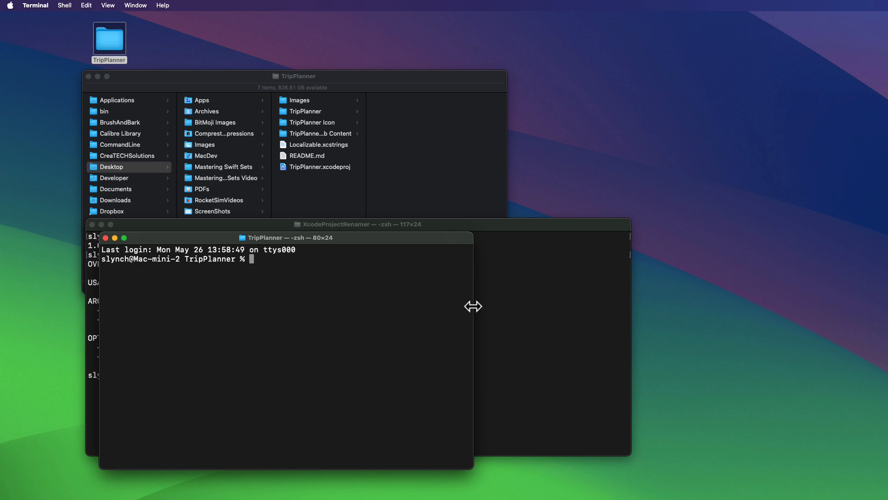
left_click_drag(473, 307, 719, 306)
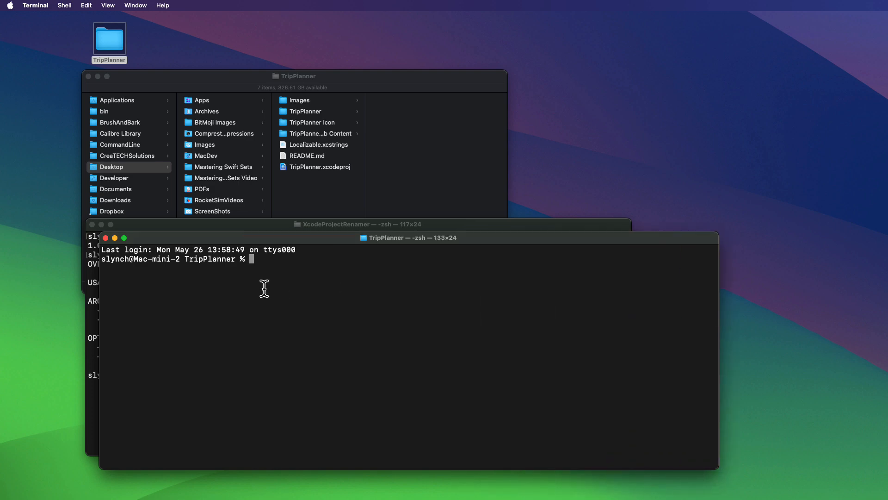
type("xprename")
type(" Tri")
type("pPlanner")
type(" Tr")
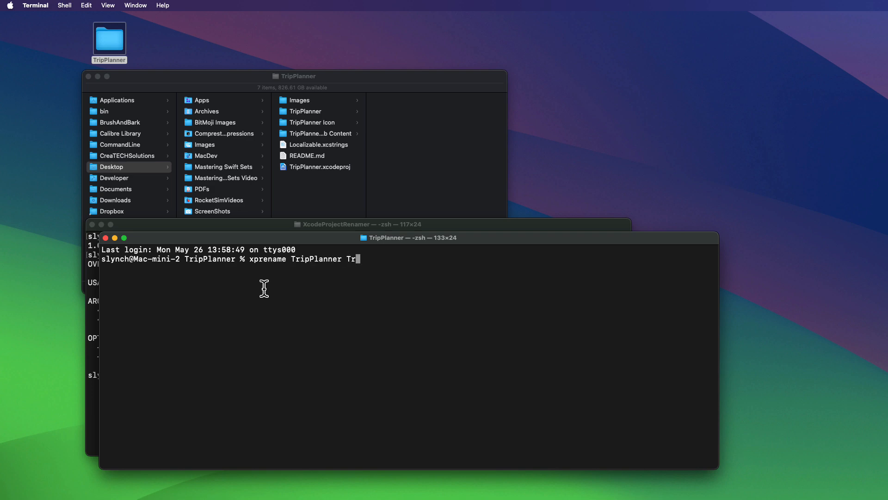
type("ipMapper")
key("Return")
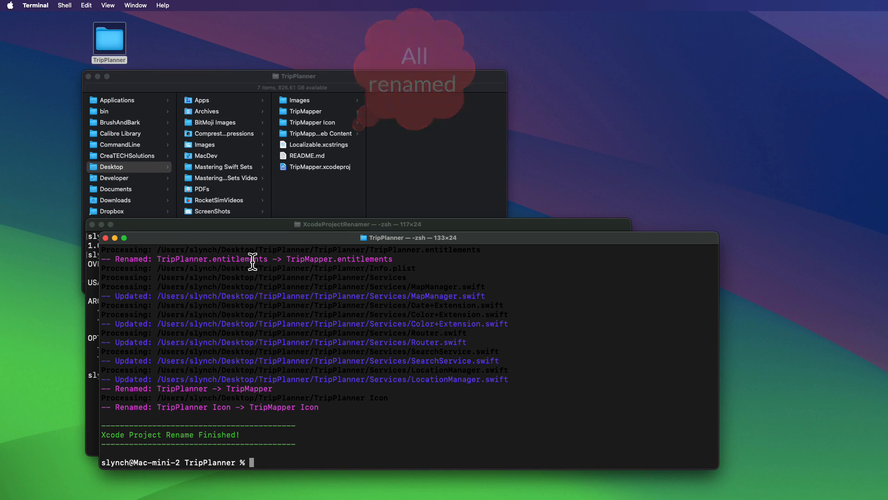
left_click(109, 61)
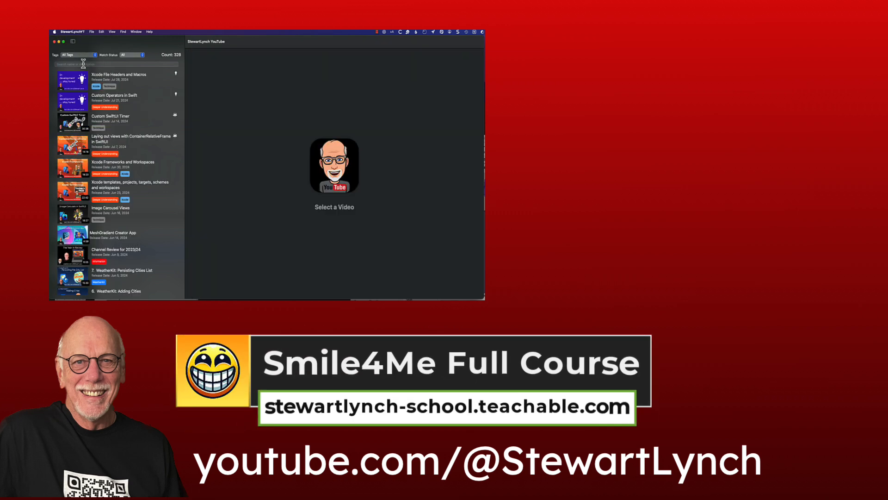
left_click(83, 63)
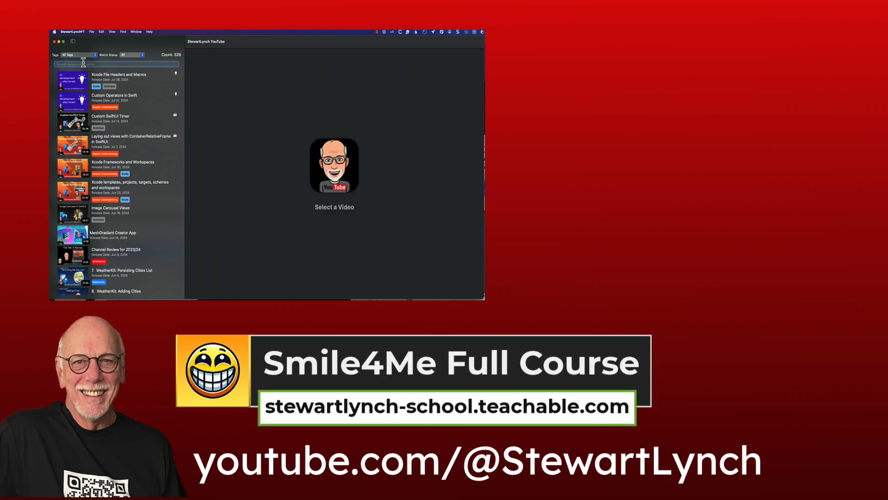